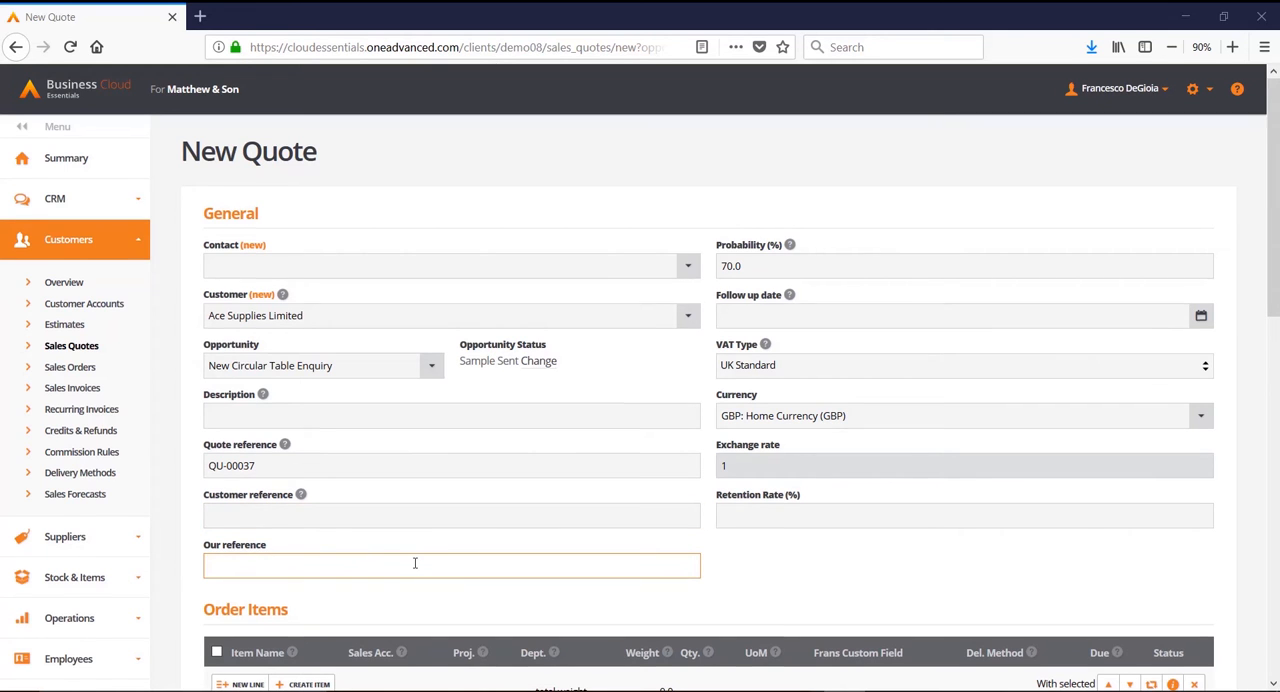
Step: Add an order line to the quote for the item CIR001 Circular Table Top 18mm MFC
scroll(415, 563, "down", 3)
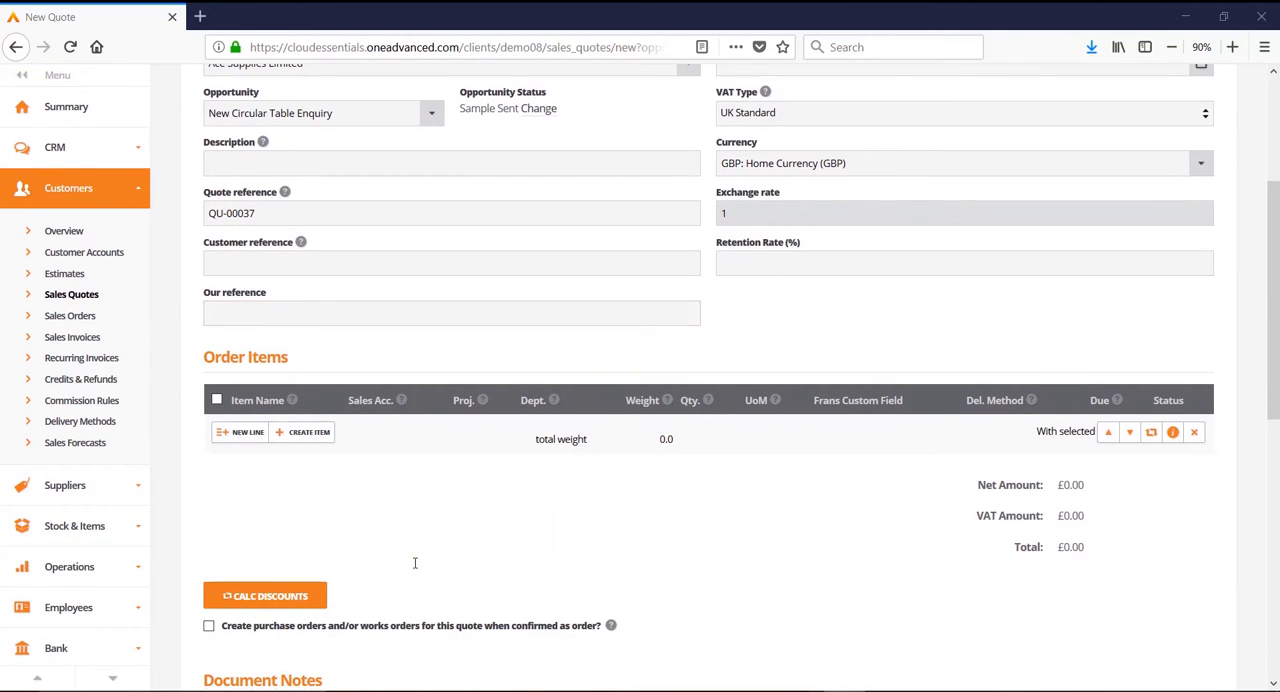
left_click(238, 433)
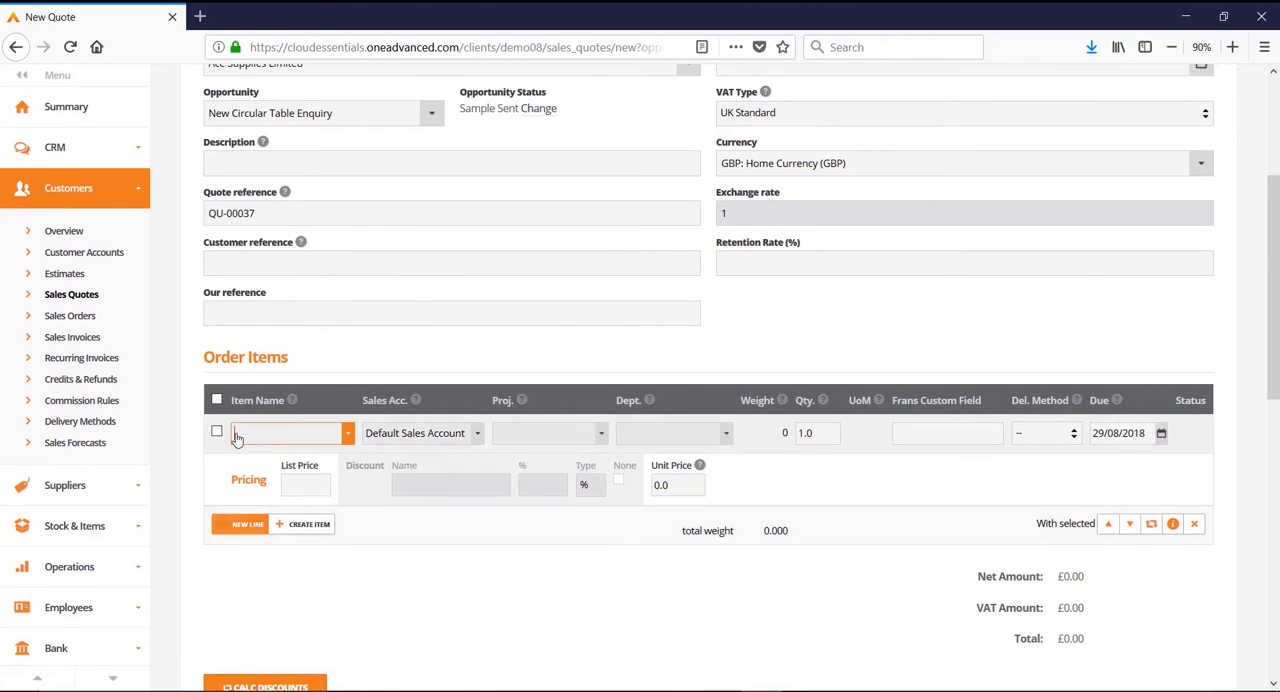
left_click(238, 435)
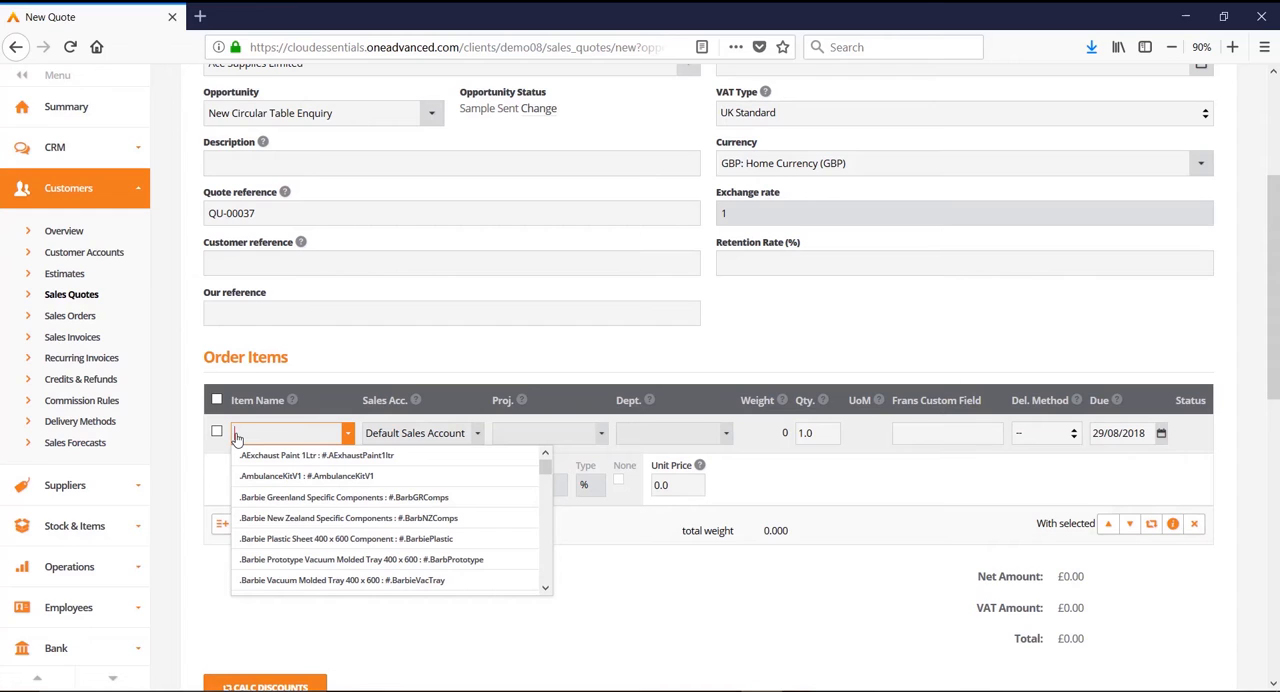
type("table")
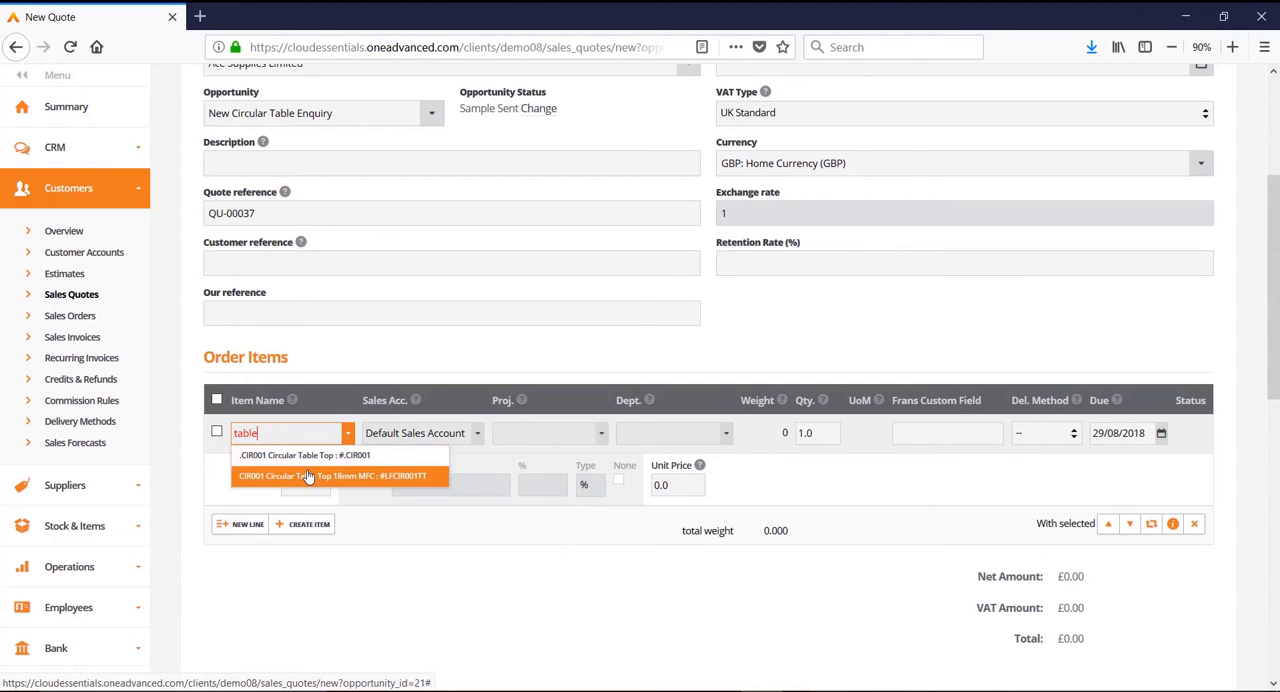
left_click(309, 477)
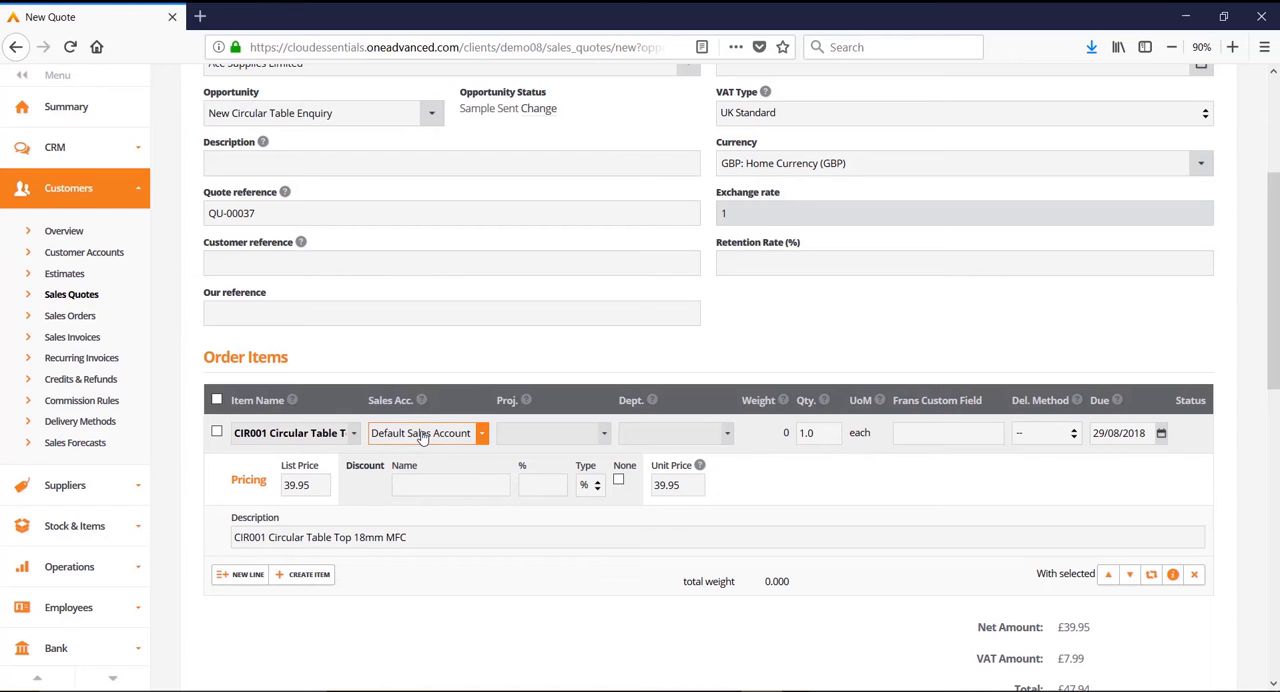
Step: Assign the table top line to project Beau House and department Retail, with due date 30/08/2018
left_click(592, 437)
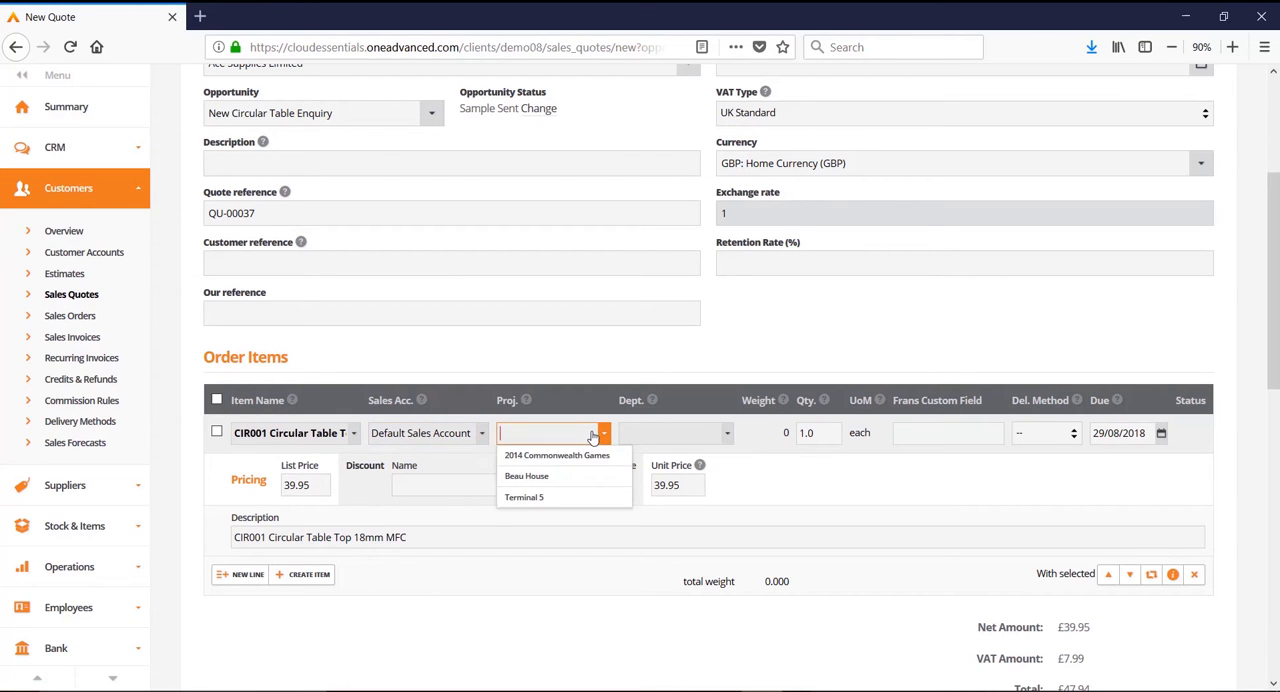
left_click(548, 479)
left_click(638, 433)
left_click(663, 480)
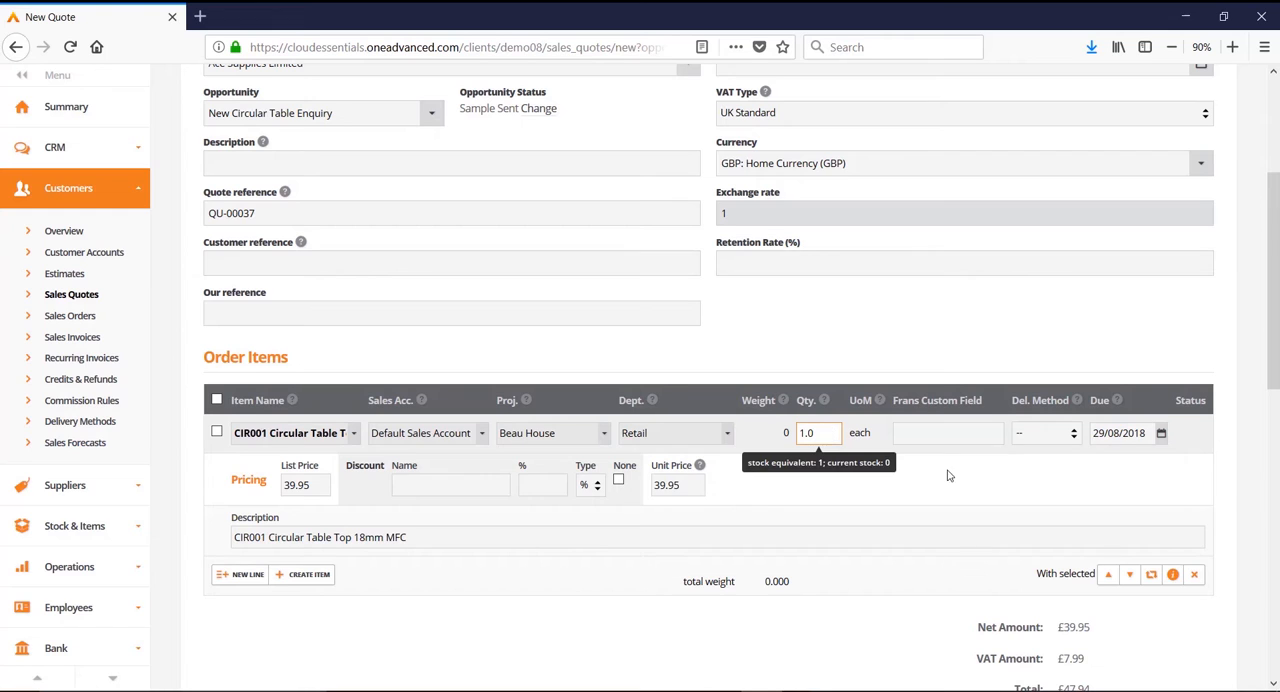
left_click(1162, 436)
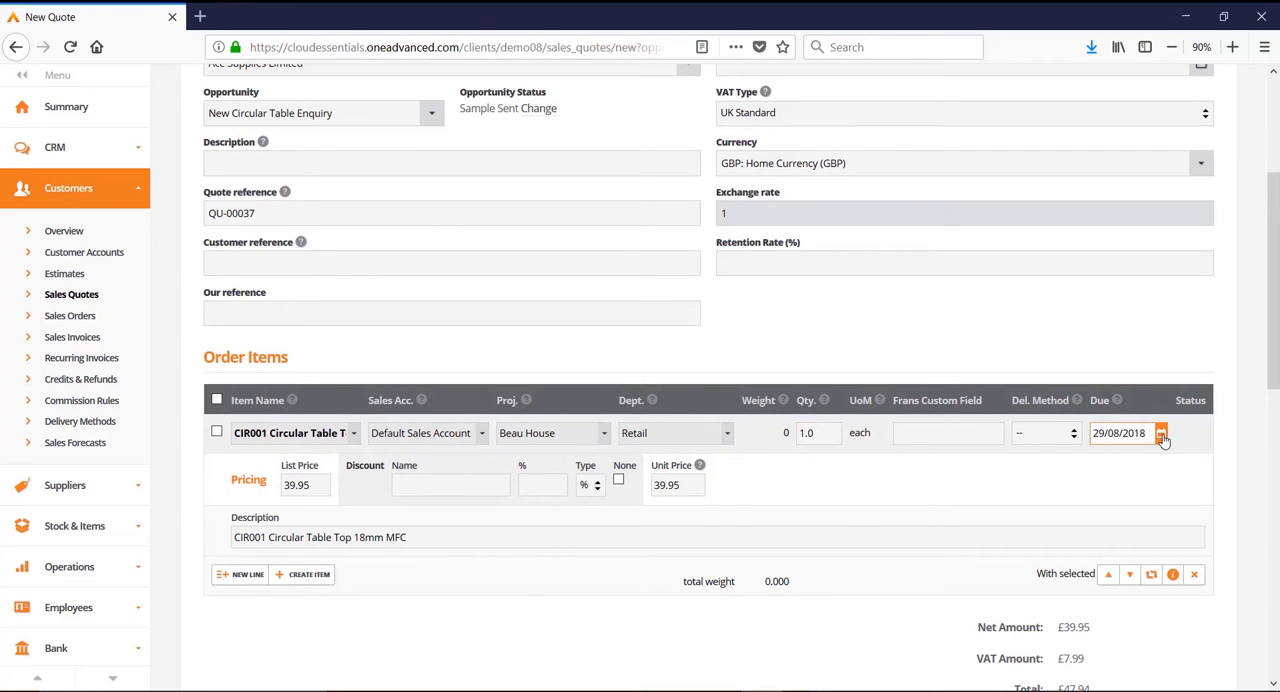
left_click(1096, 461)
Step: Apply a 10% discount to the circular table top line
left_click(296, 484)
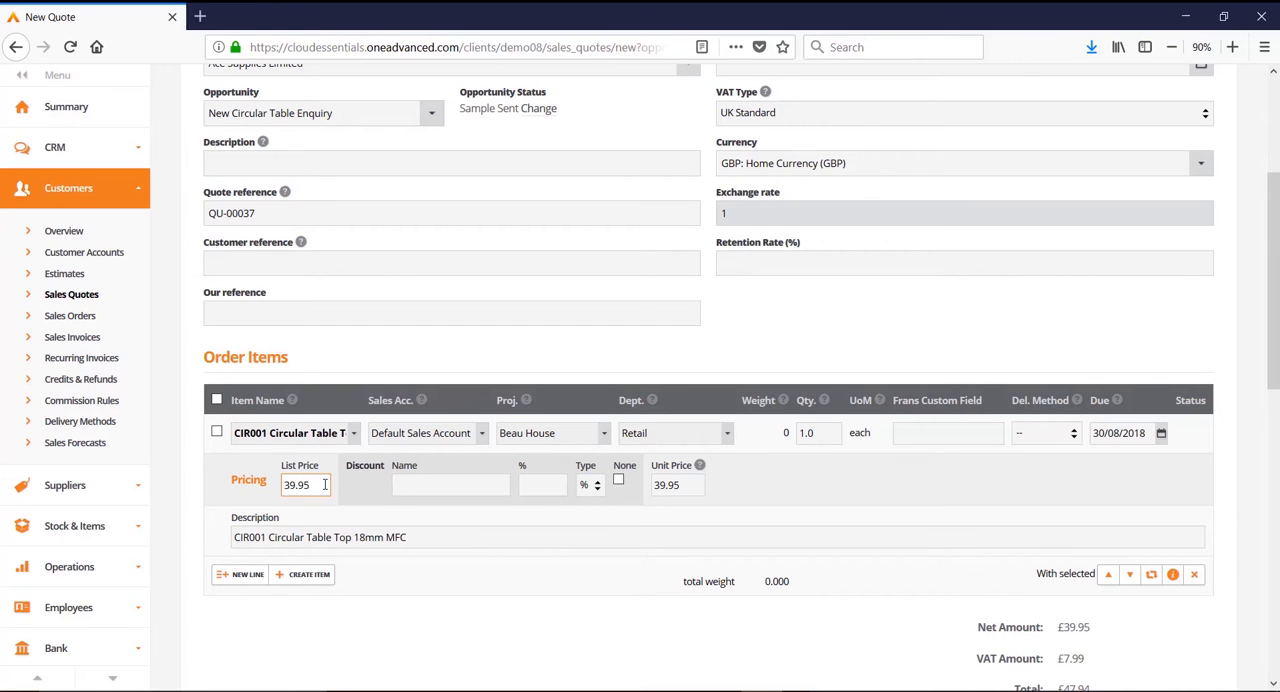
left_click(680, 484)
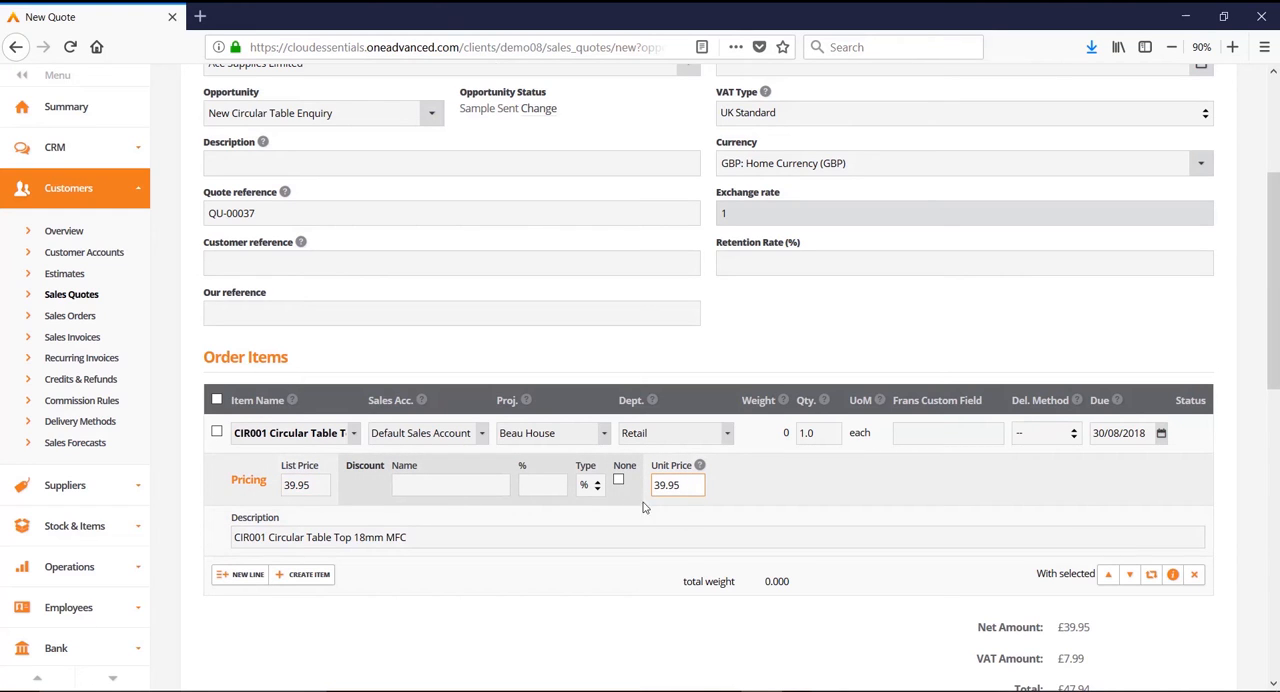
left_click(534, 481)
type("10")
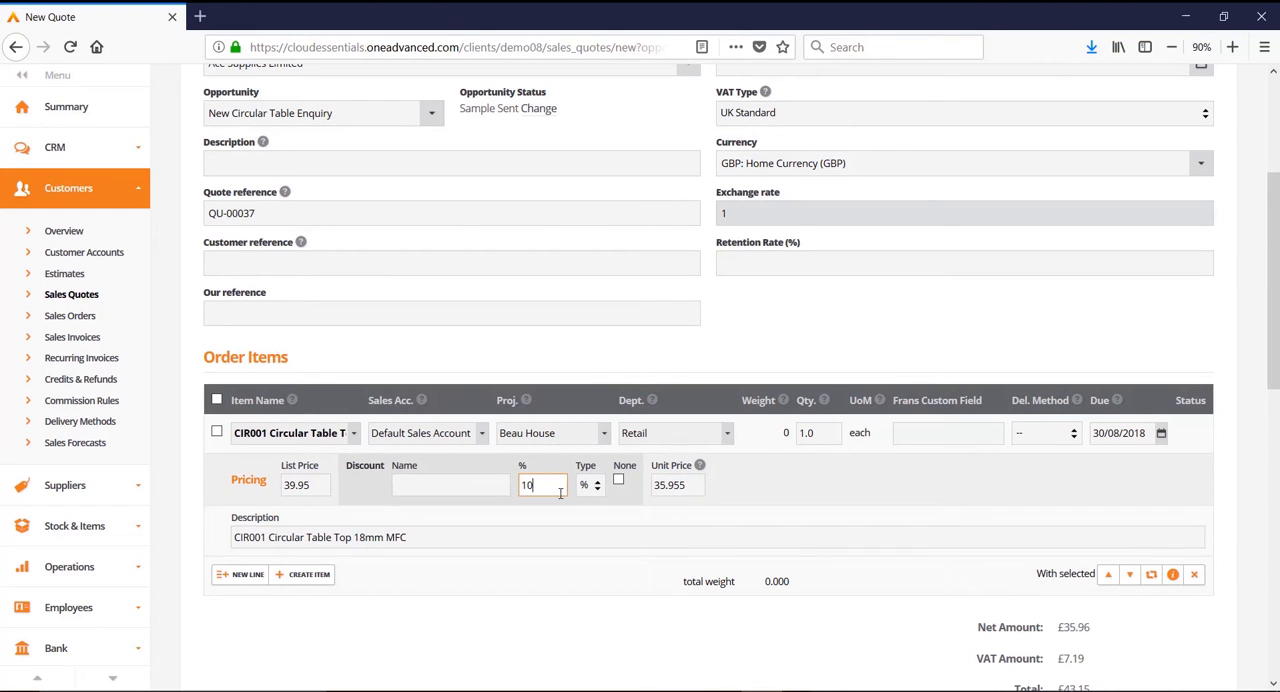
Step: Set the table top's unit price to 34.95 and append "- additional information" to its line description
double_click(676, 485)
type("34.95")
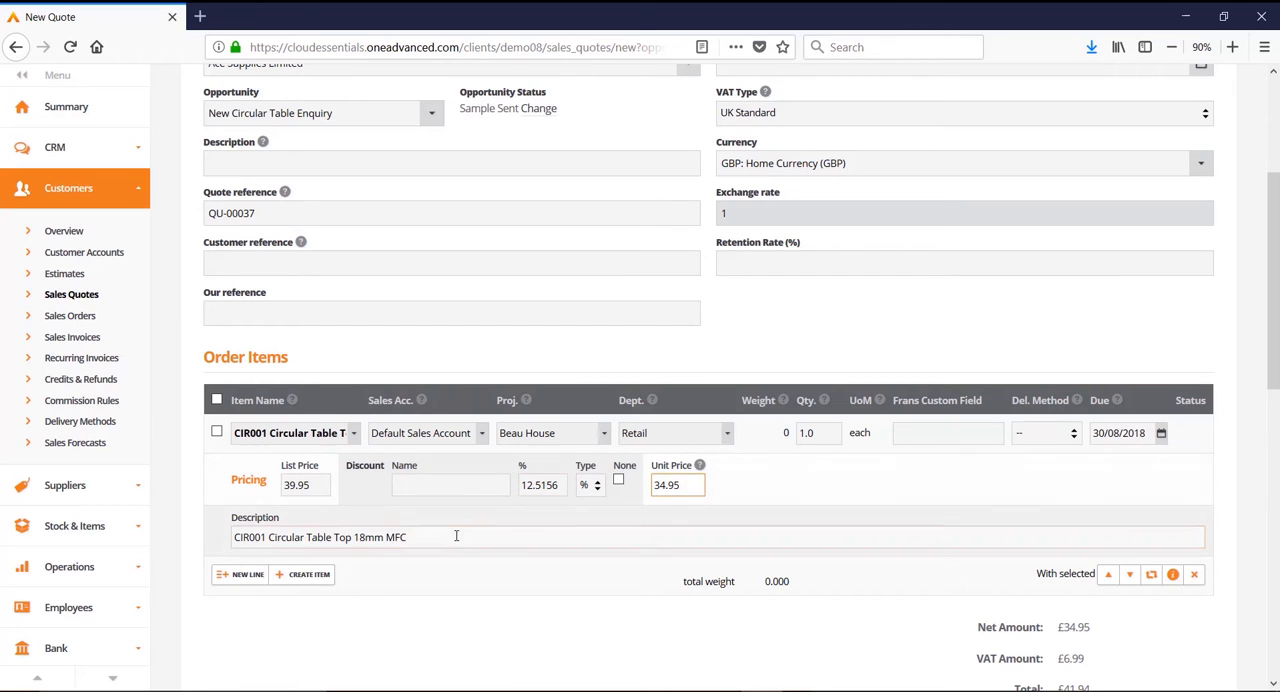
left_click(456, 536)
type("- add")
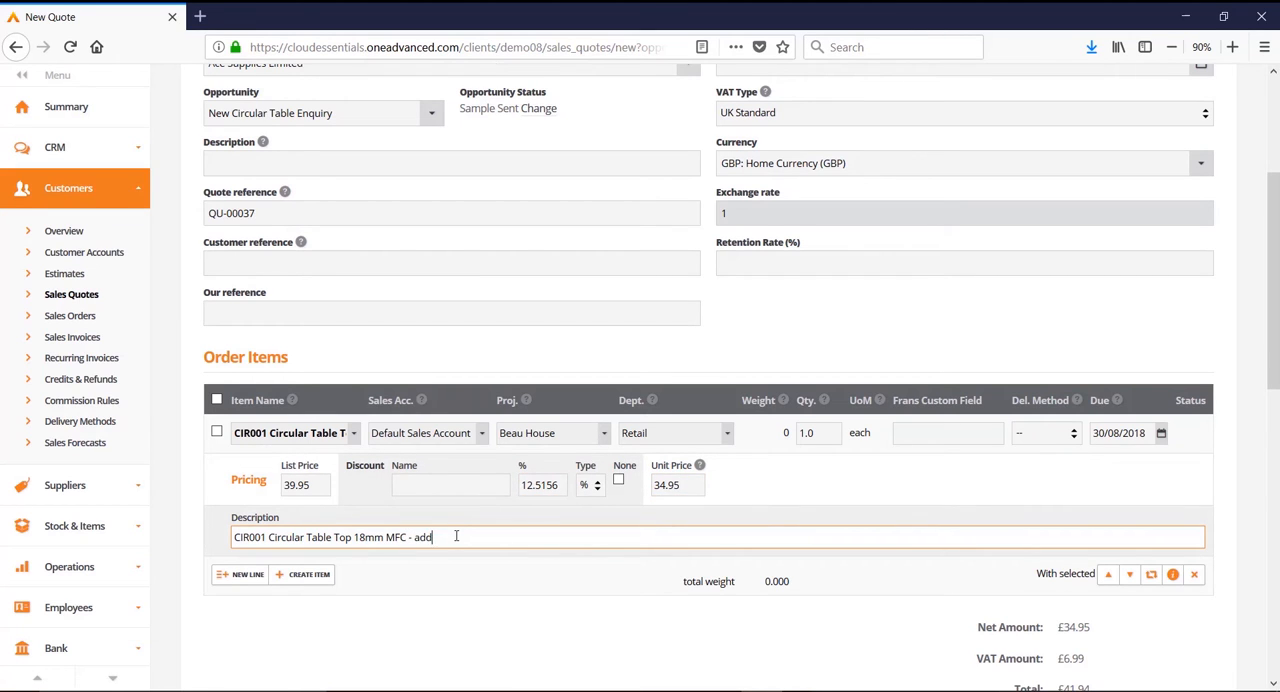
type("itional information")
left_click(217, 433)
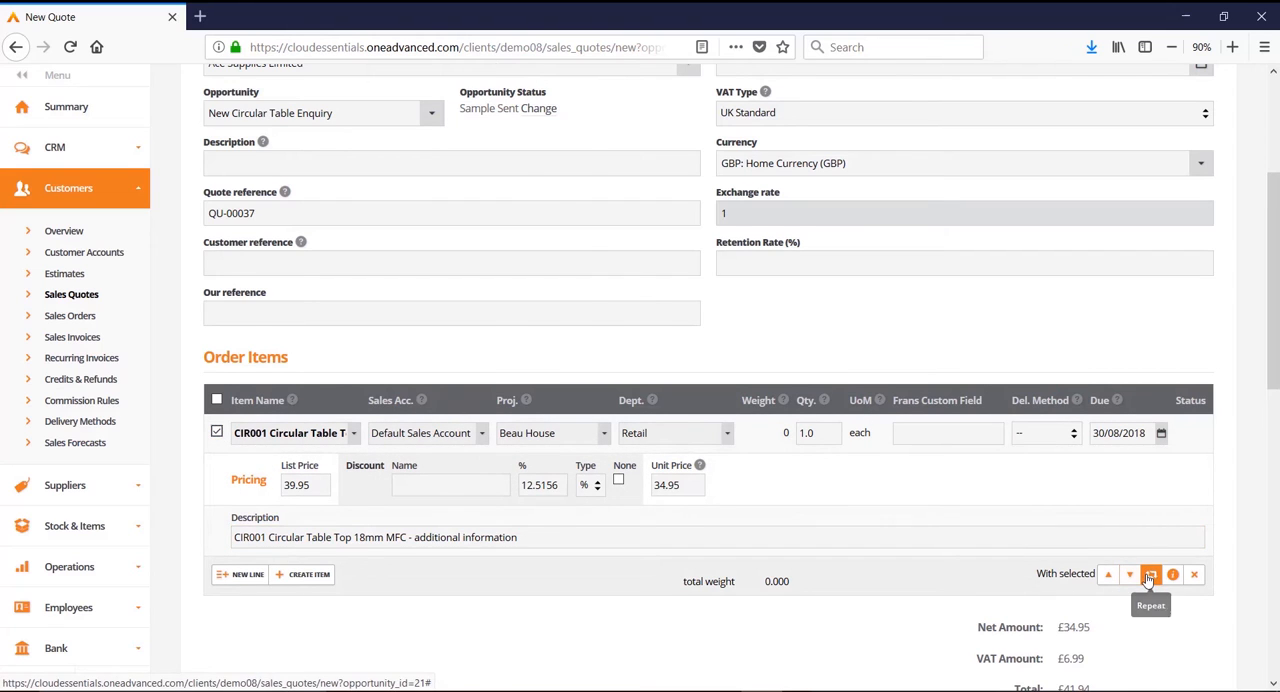
left_click(1150, 575)
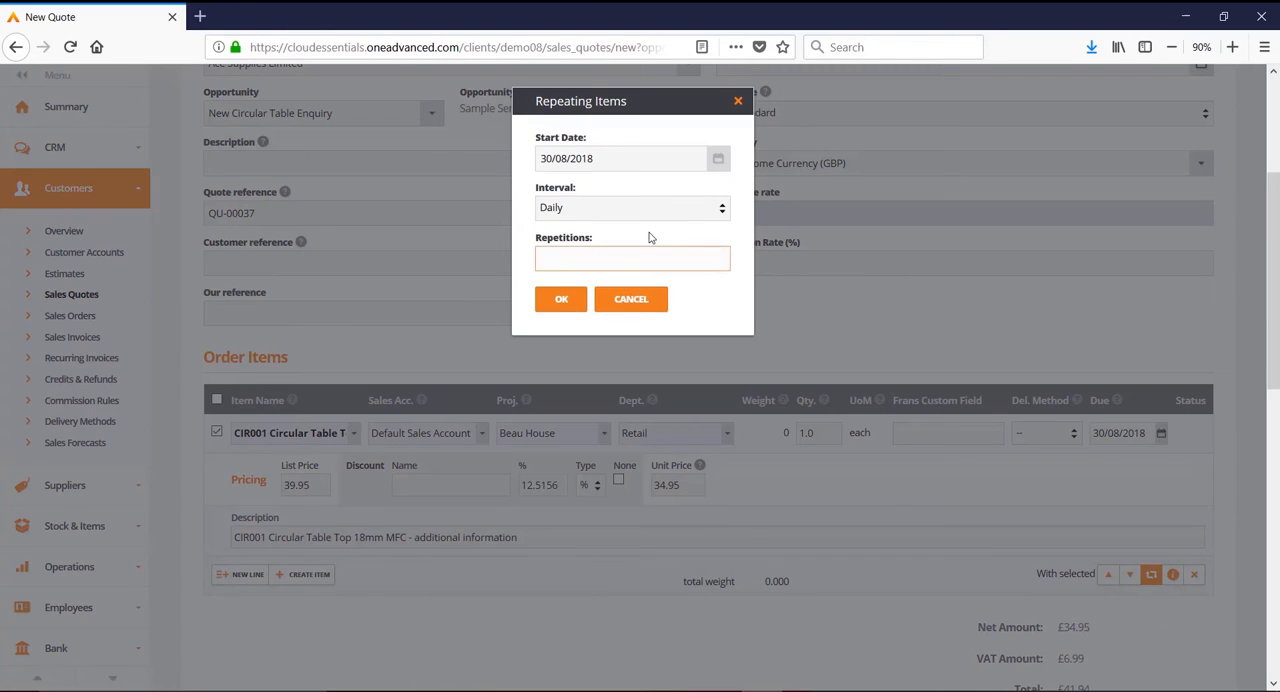
left_click(637, 207)
left_click(612, 265)
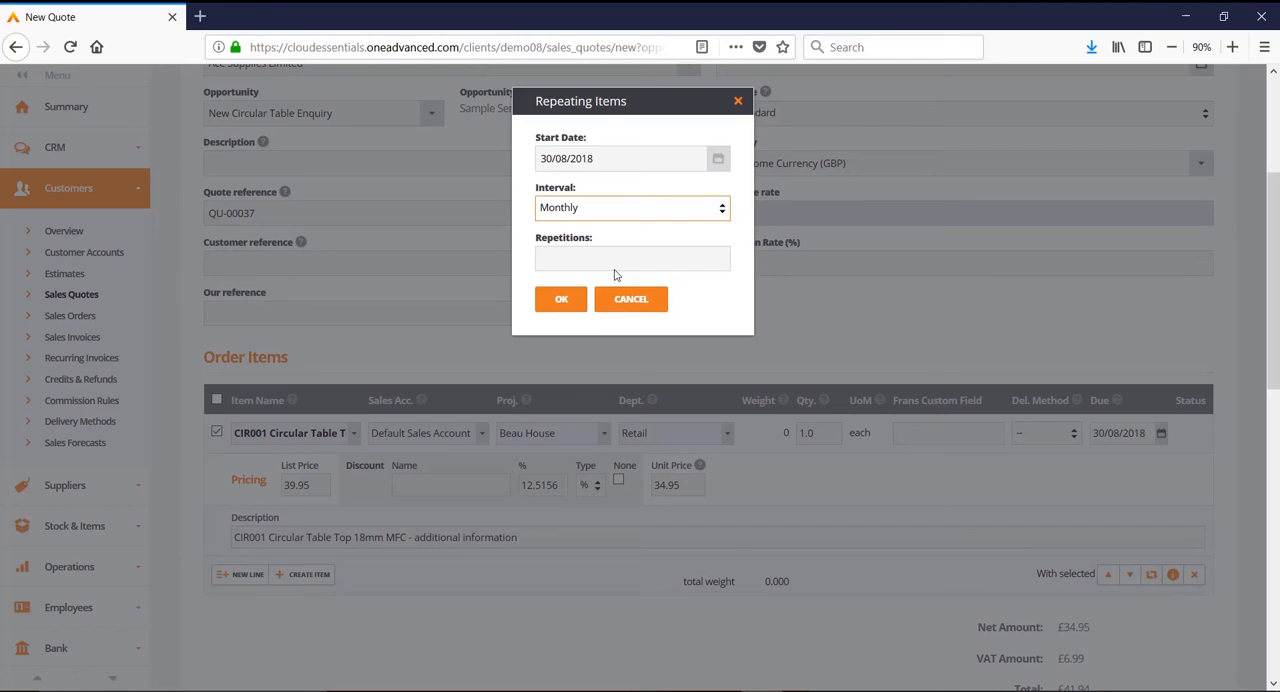
left_click(587, 258)
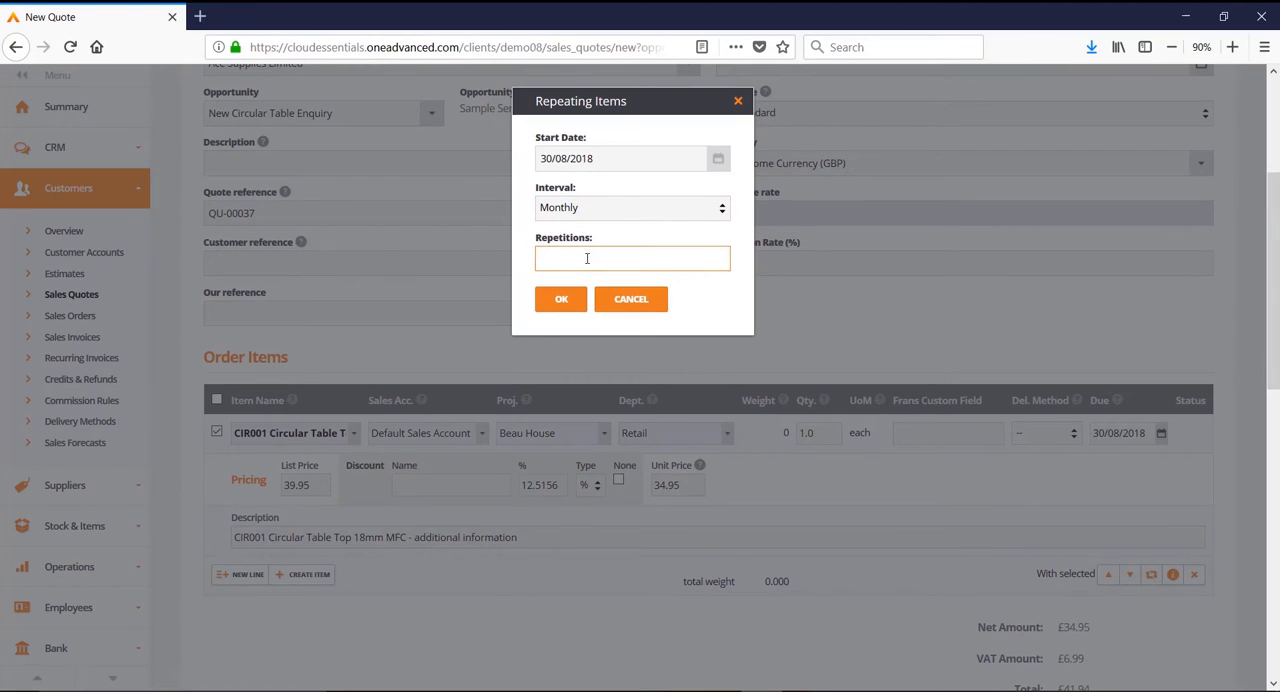
type("2")
left_click(630, 300)
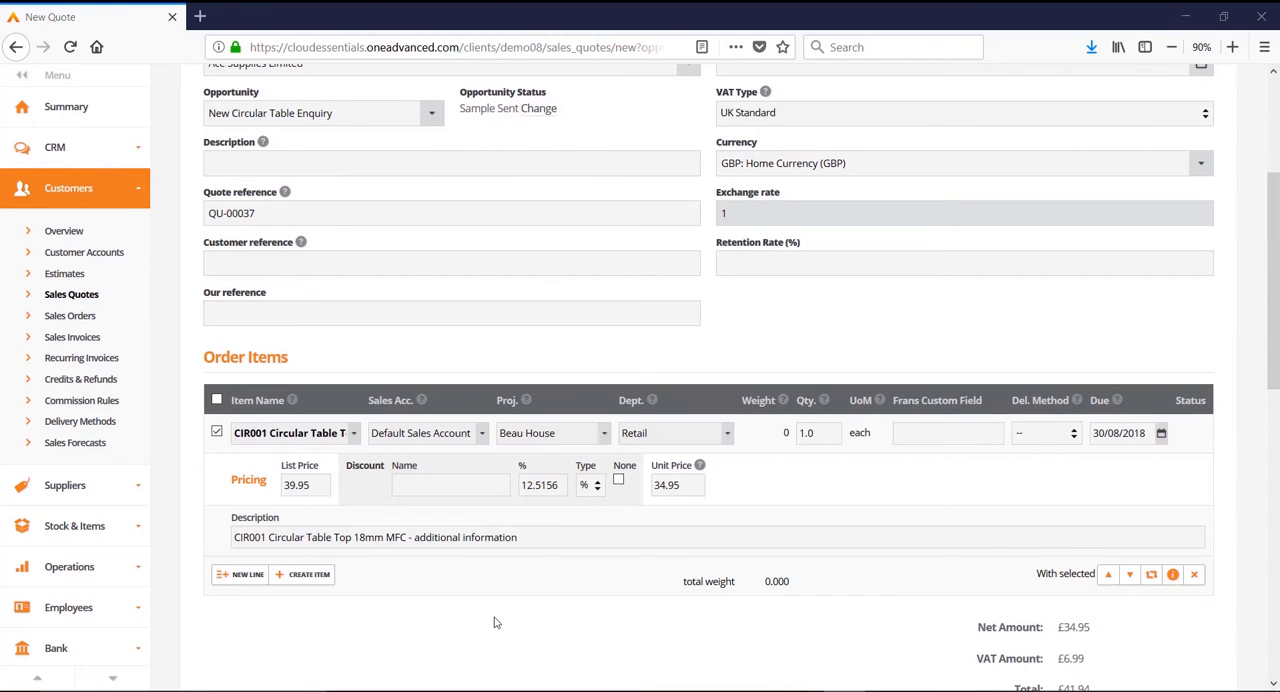
Step: Add a second order line for the item Professional Fees
left_click(237, 576)
type("pr")
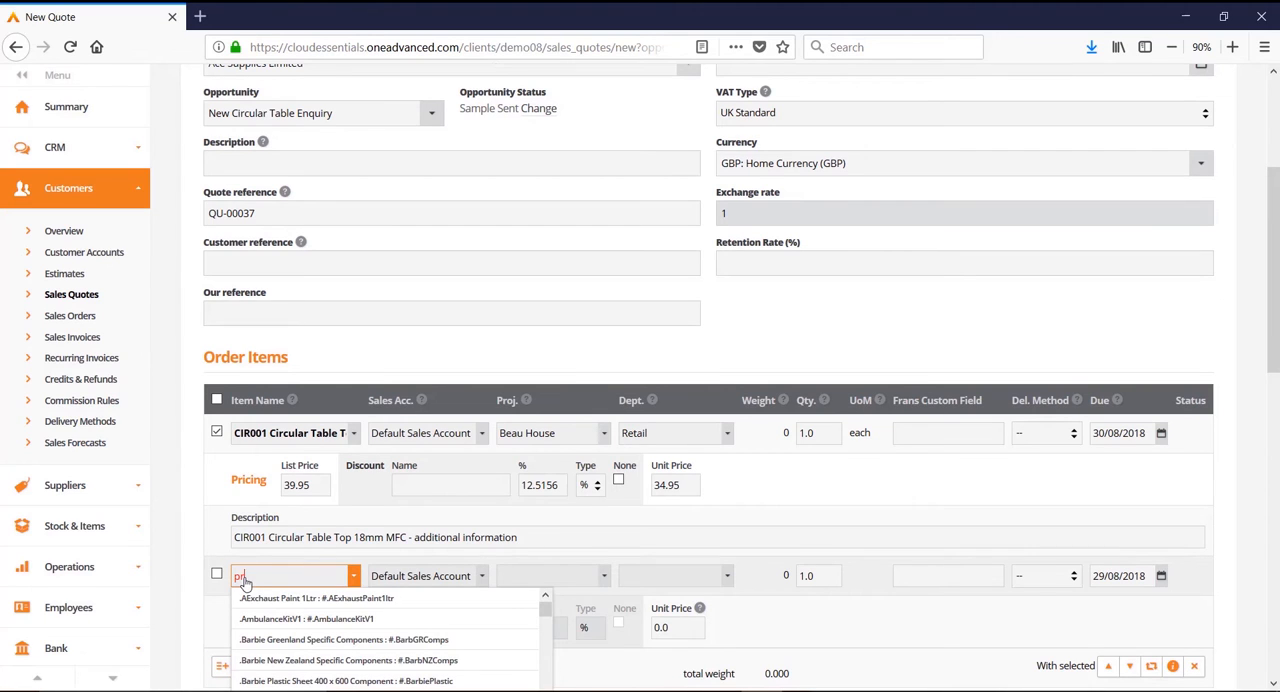
type("of")
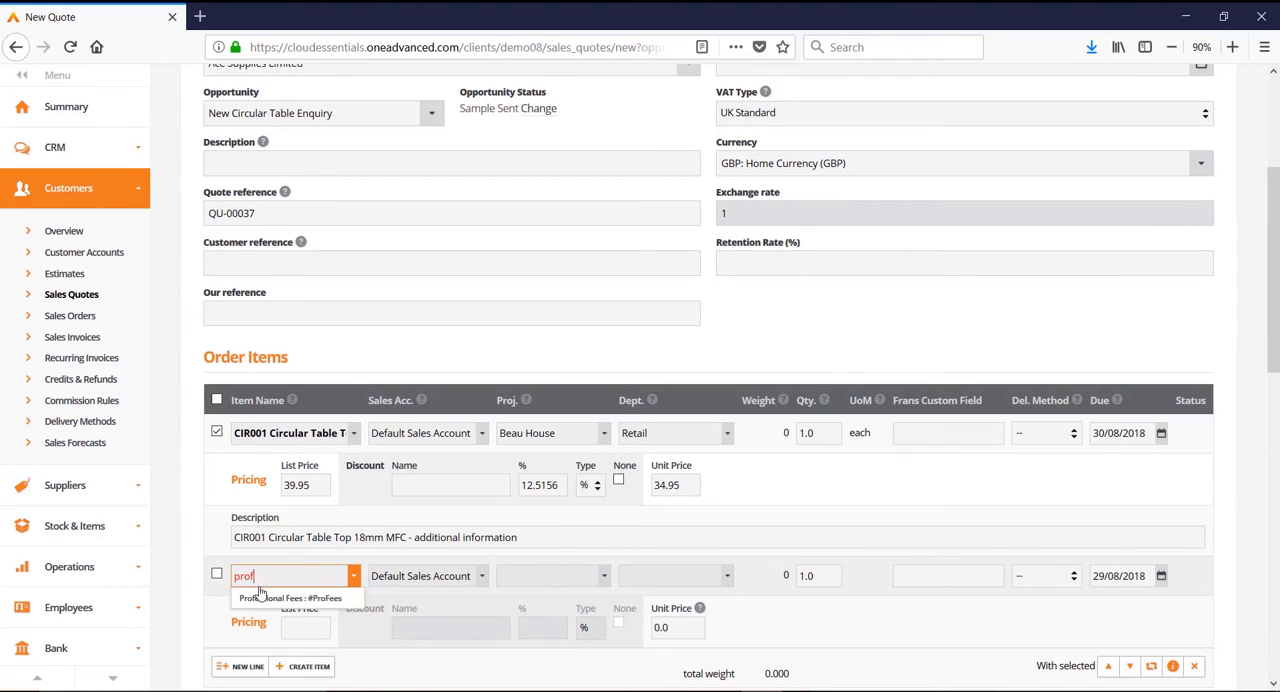
left_click(262, 597)
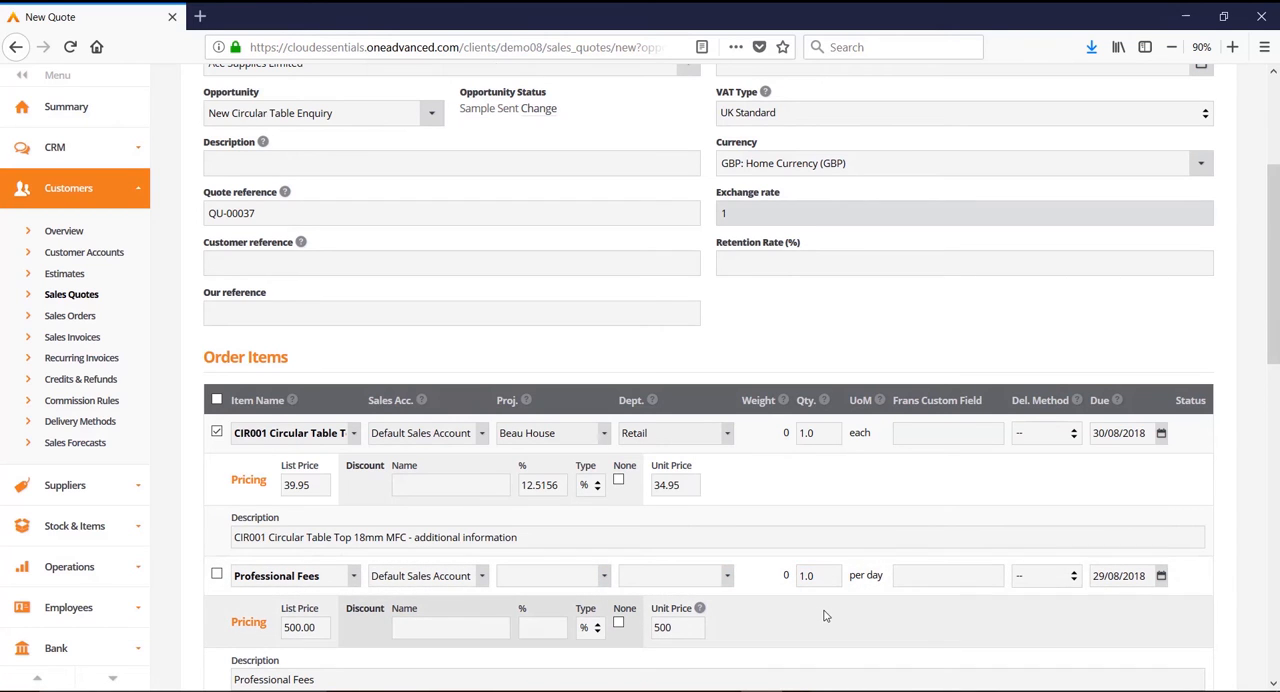
Step: Insert the Special Delivery and Bank Details library texts into the document notes
scroll(825, 616, "down", 1)
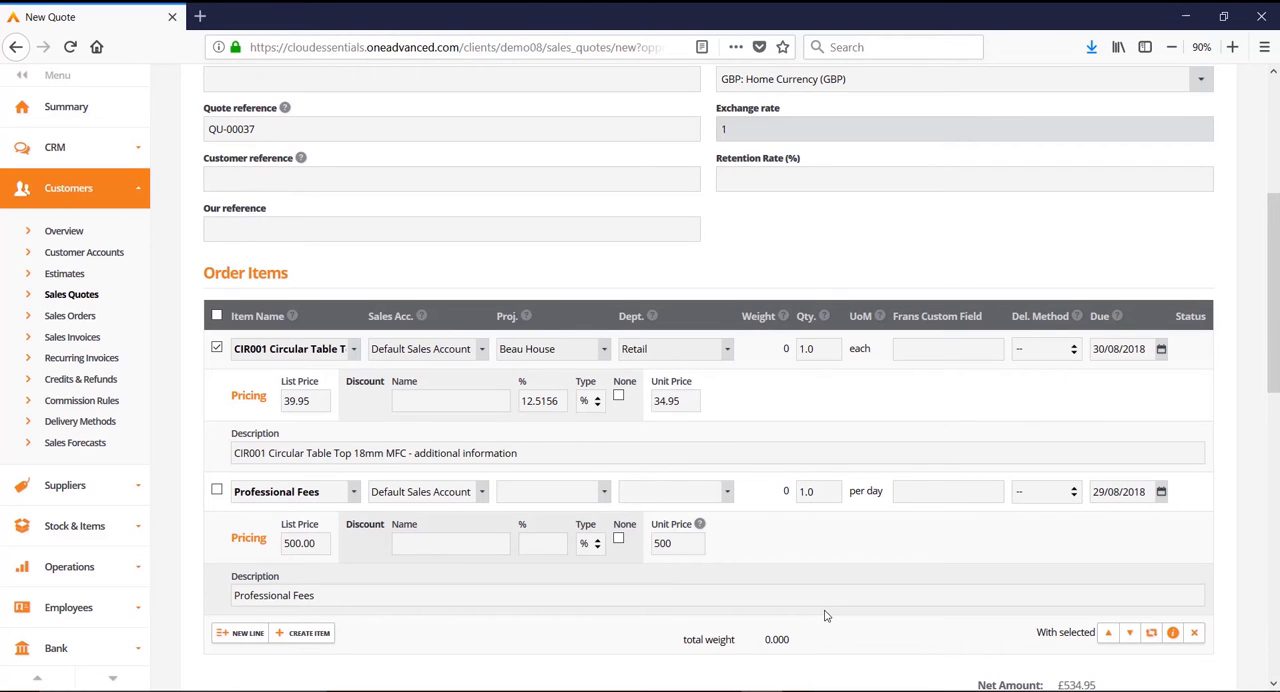
scroll(825, 616, "down", 4)
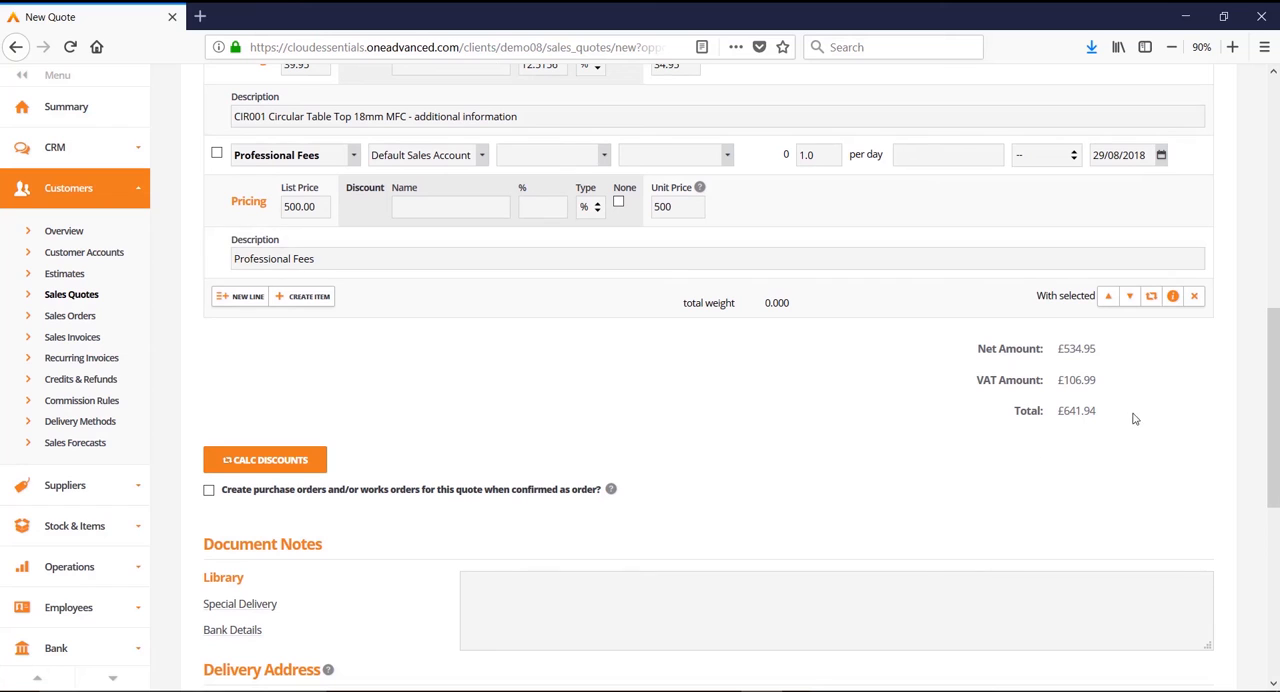
scroll(911, 417, "down", 2)
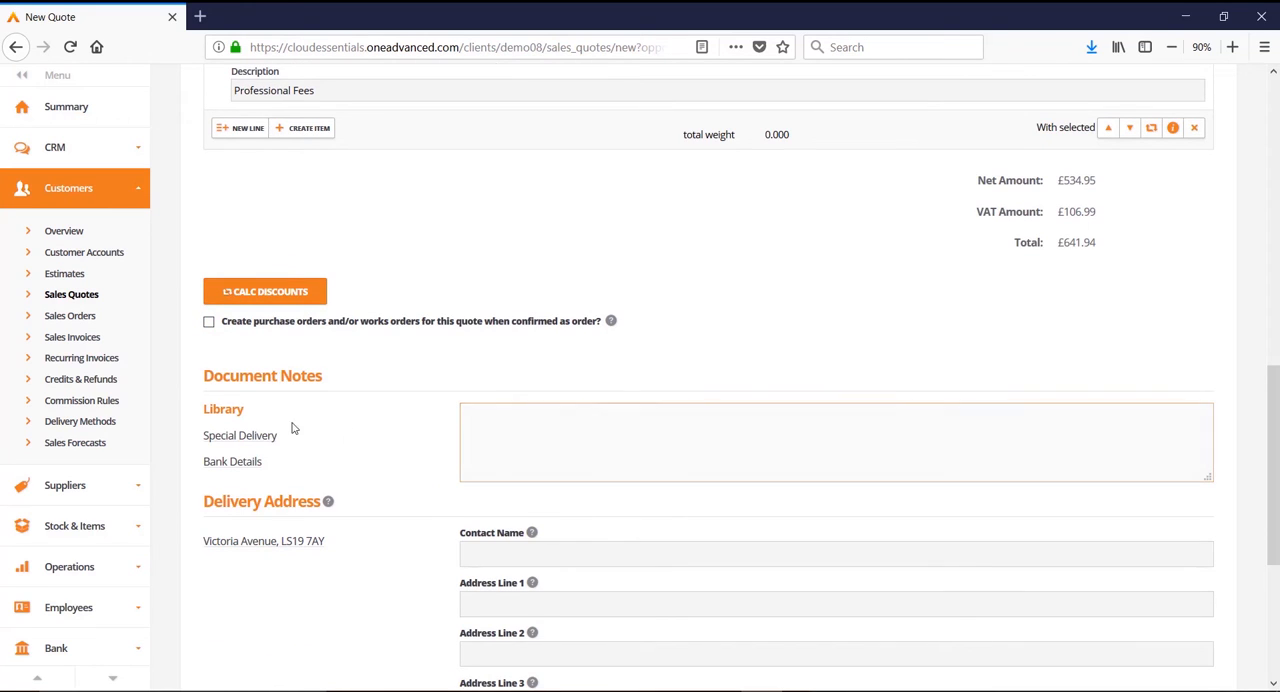
left_click(231, 439)
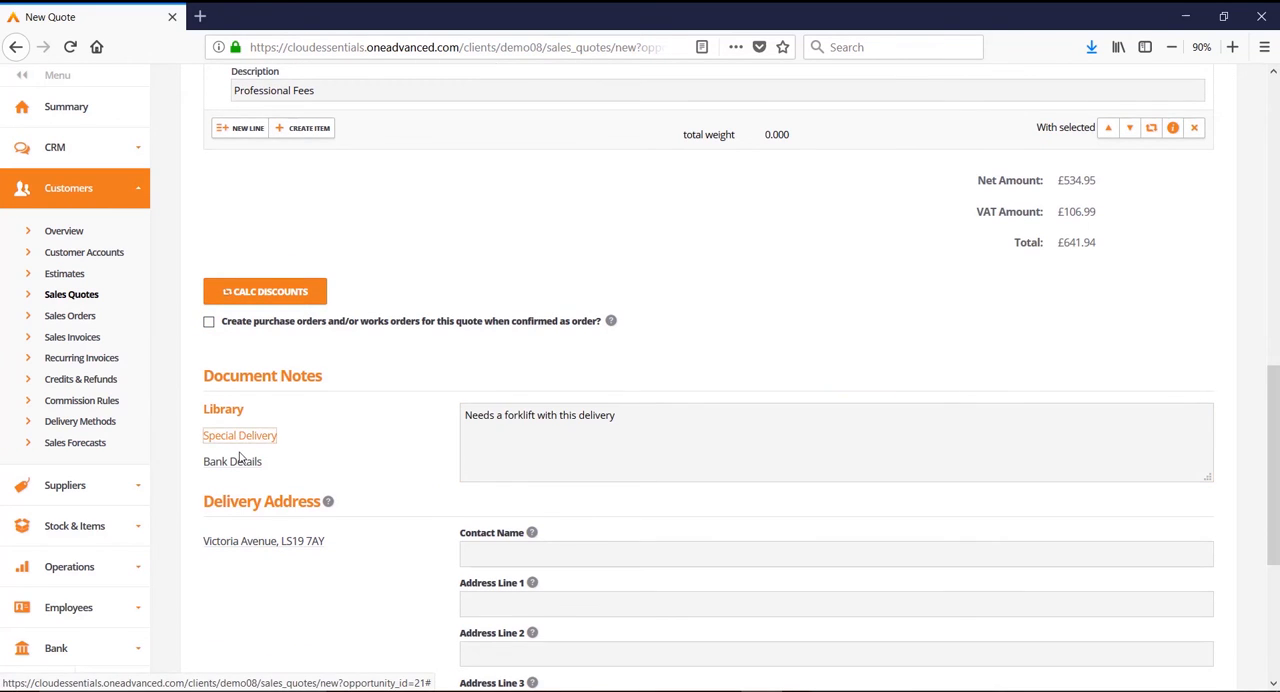
left_click(239, 465)
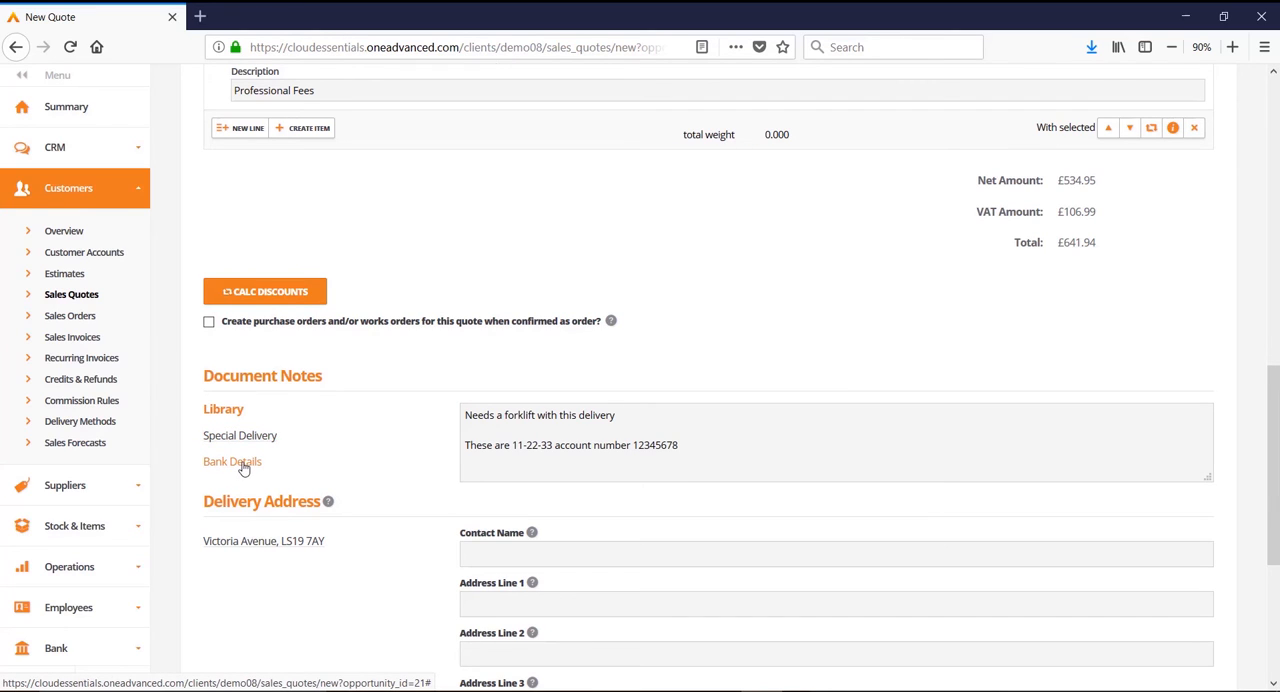
Step: Add the line "Add extra notes" at the end of the document notes and enlarge the notes box to fit
left_click(462, 472)
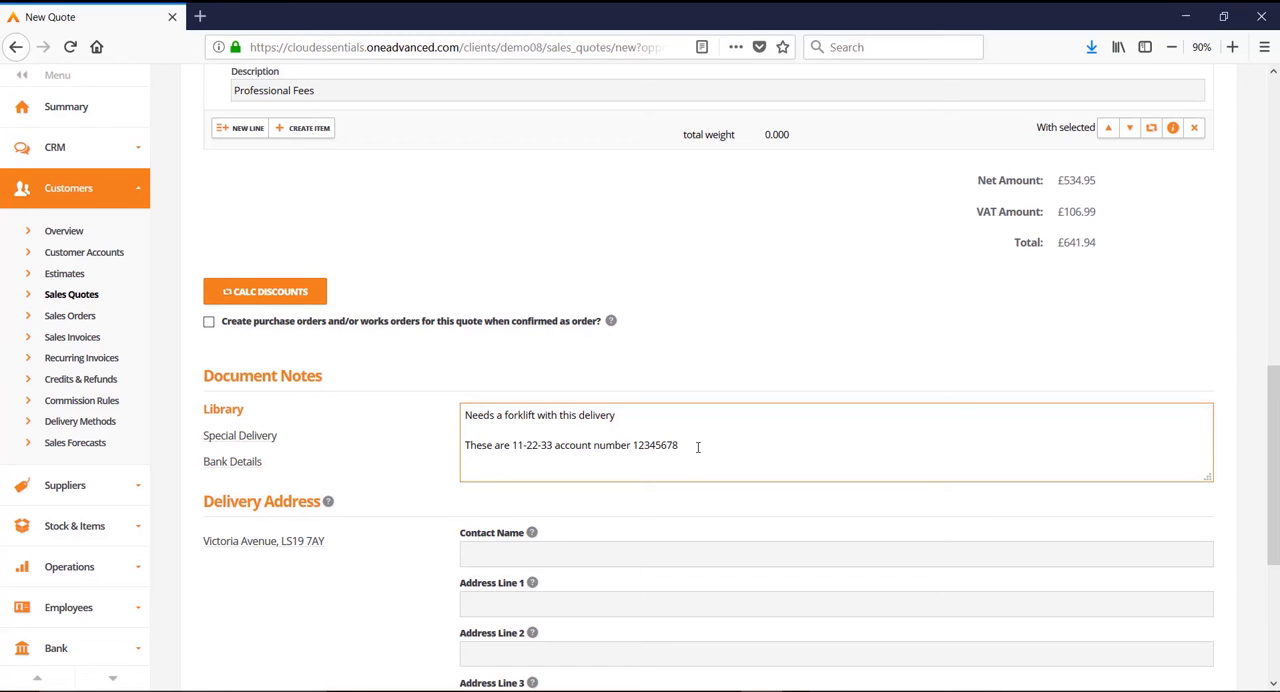
key("Return")
key("Return")
type("Add")
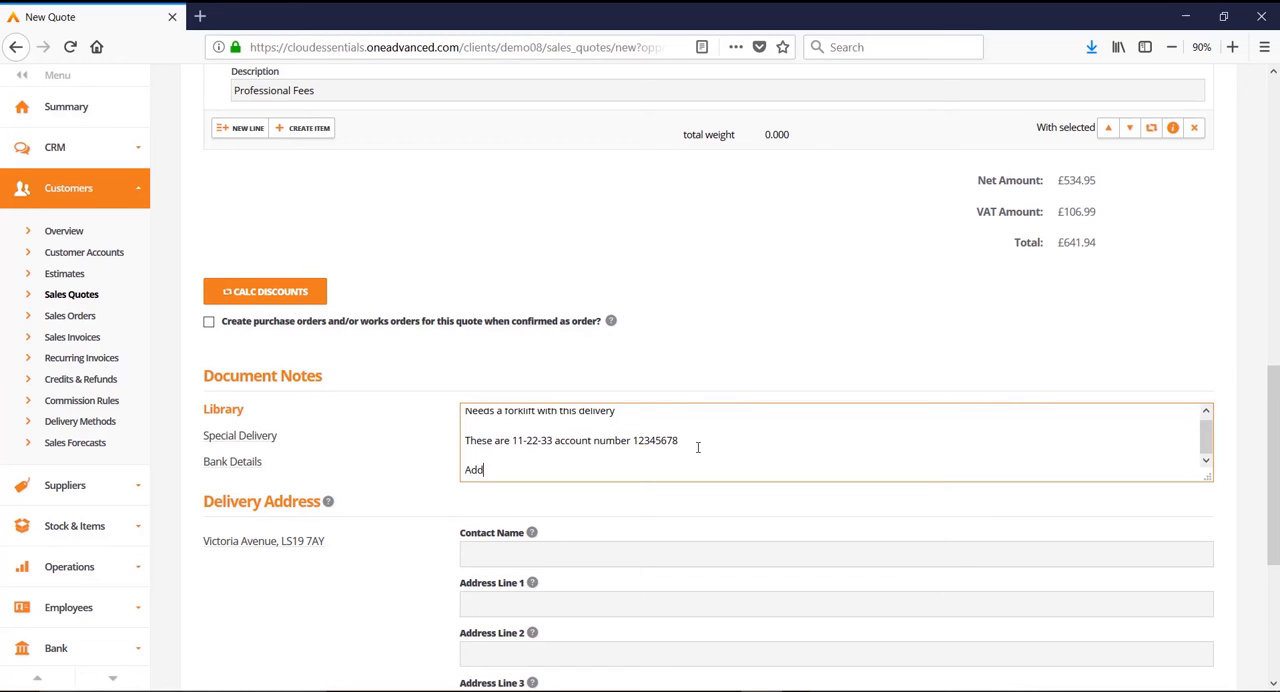
type(" extra notes")
left_click_drag(1207, 478, 1207, 486)
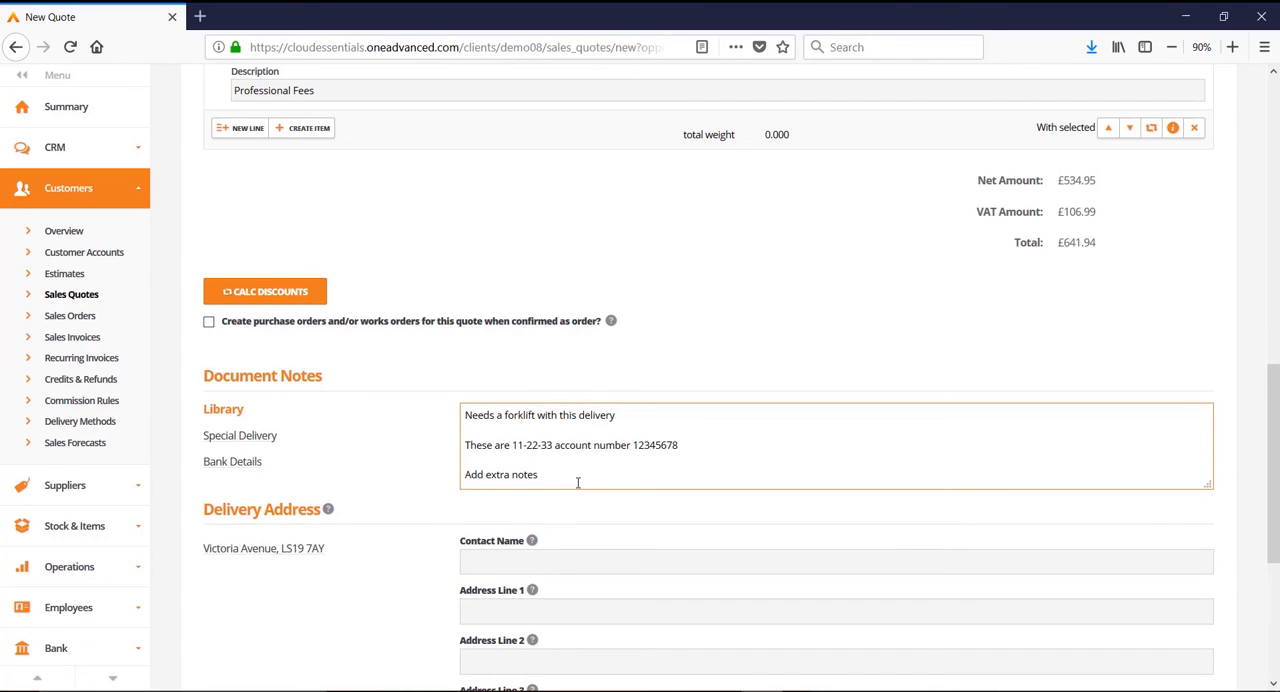
left_click_drag(1206, 486, 1207, 500)
Step: Fill in the delivery details from the customer's saved address, and save the quote for sending
scroll(1207, 500, "down", 3)
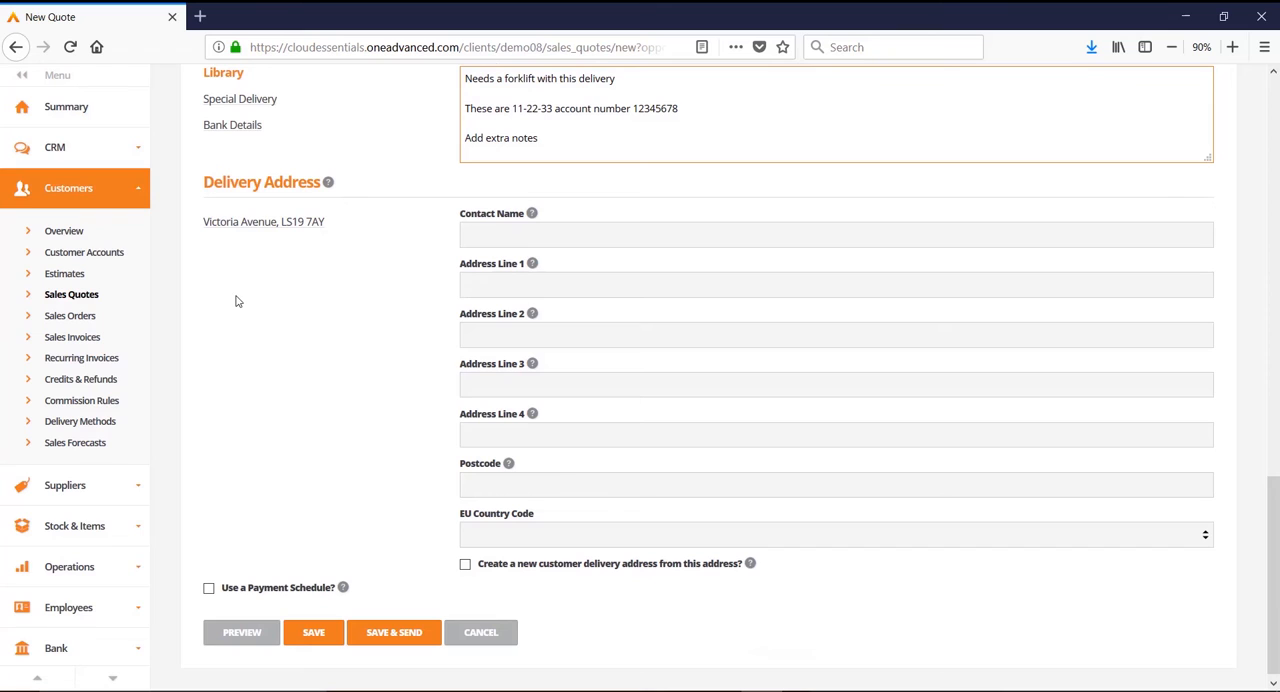
left_click(246, 222)
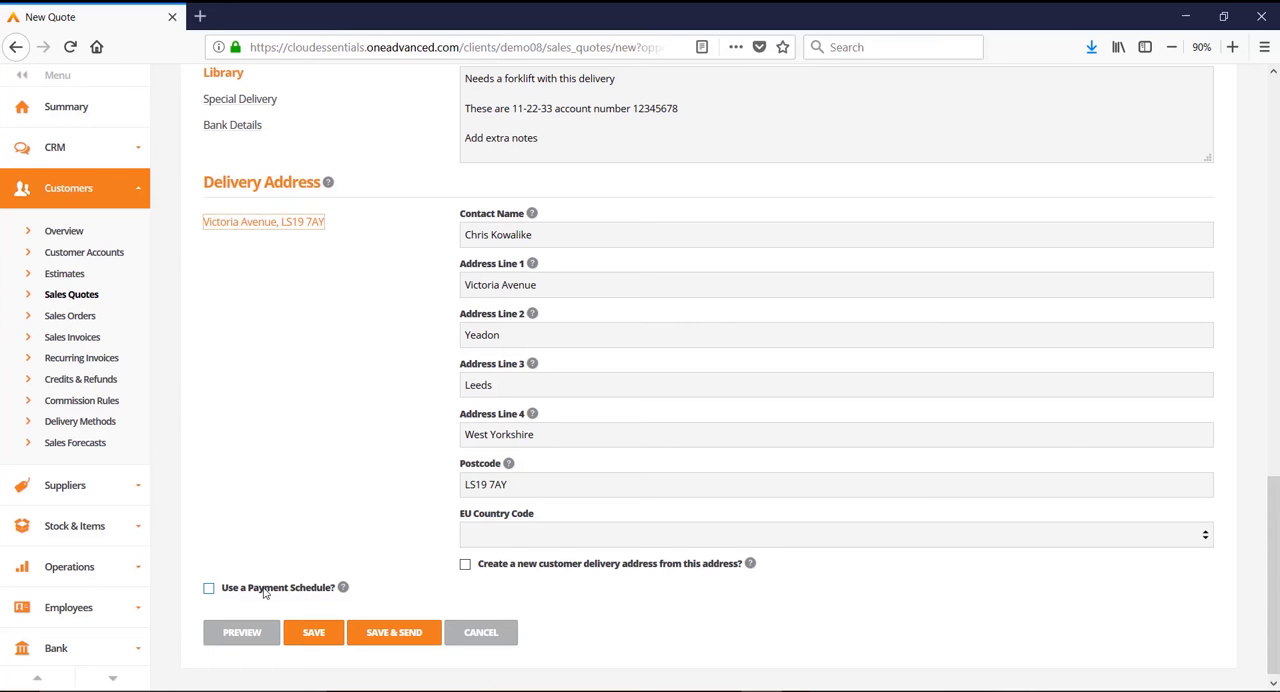
left_click(398, 630)
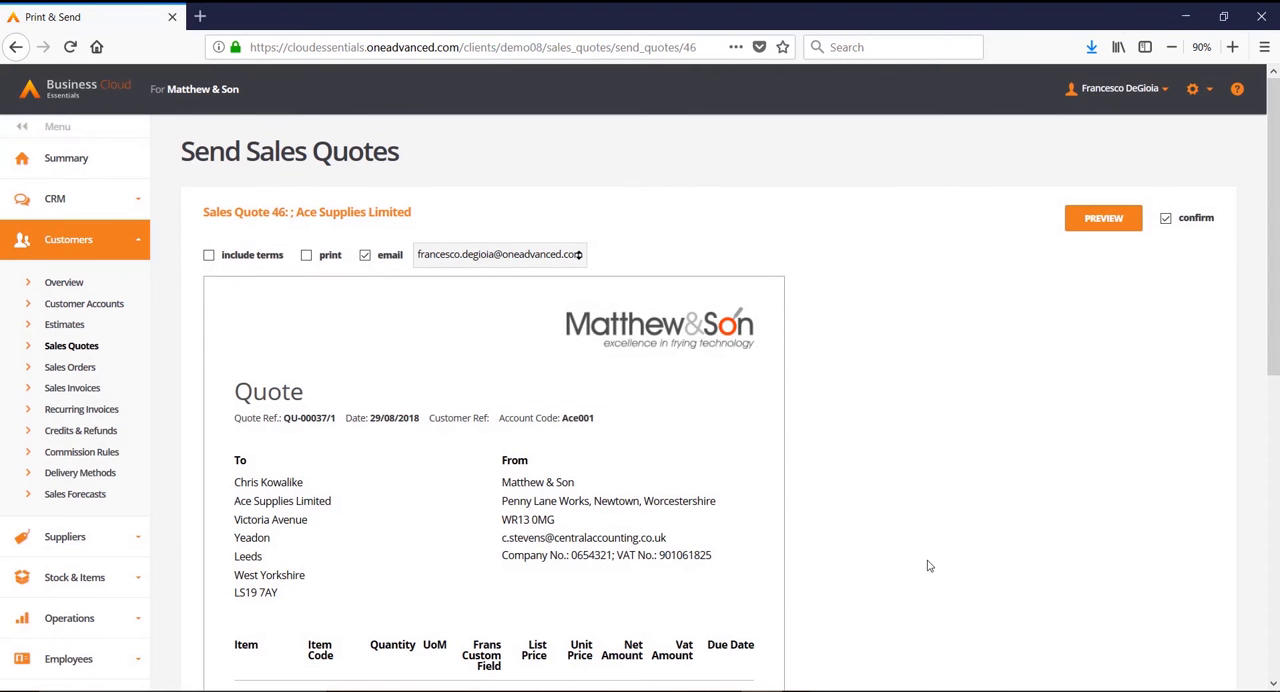
scroll(926, 565, "down", 5)
scroll(916, 581, "down", 2)
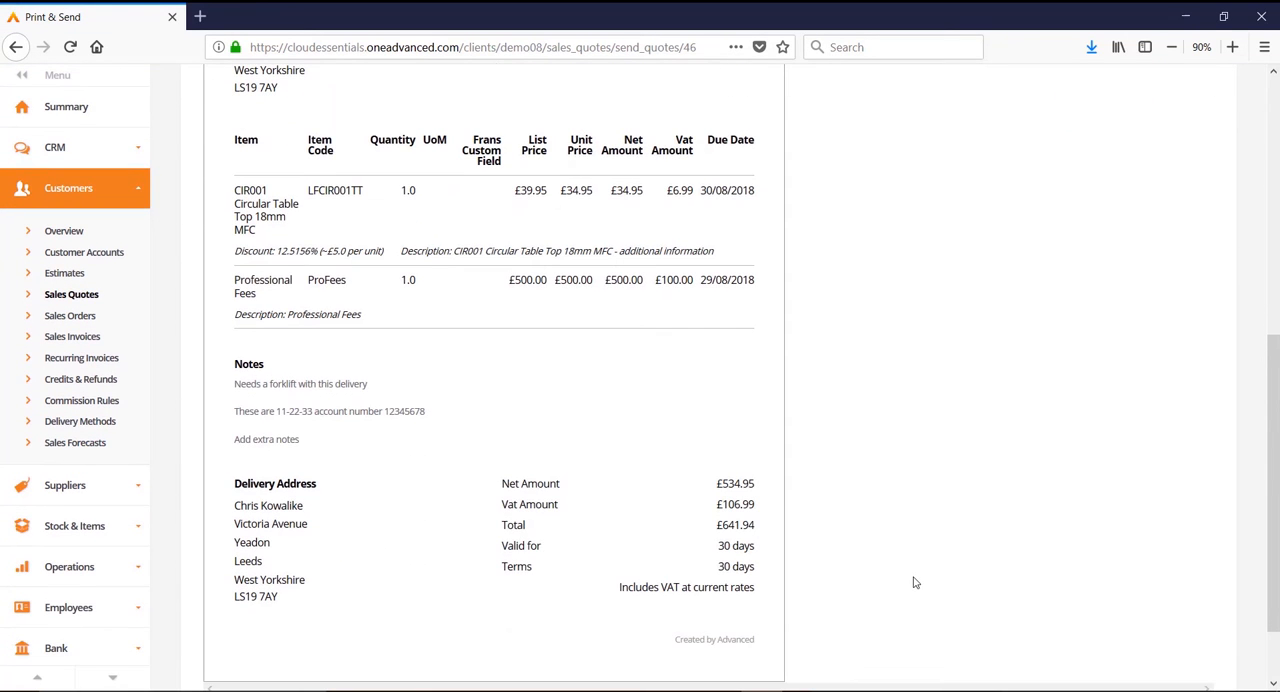
scroll(914, 583, "up", 3)
scroll(913, 583, "up", 4)
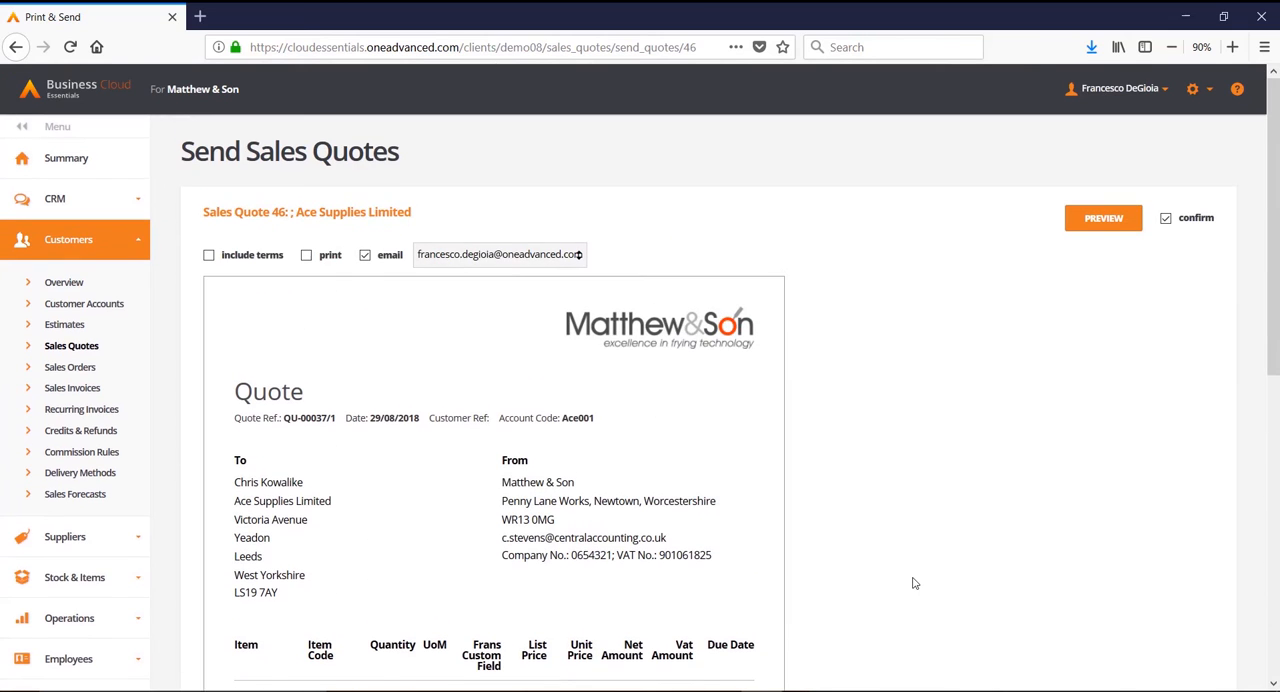
Step: Include the terms with the quote, leave printing off, keep the customer's e-mail address as recipient, and send it by e-mail
left_click(307, 256)
left_click(365, 256)
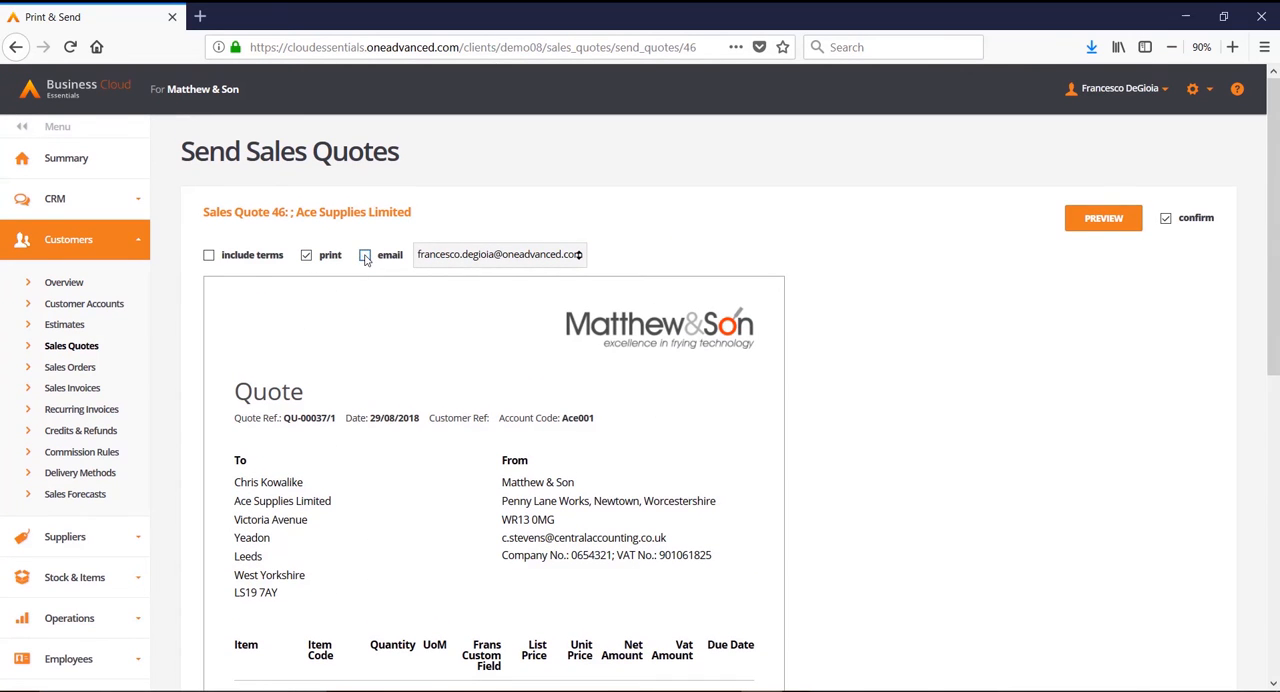
left_click(209, 256)
left_click(306, 255)
left_click(366, 256)
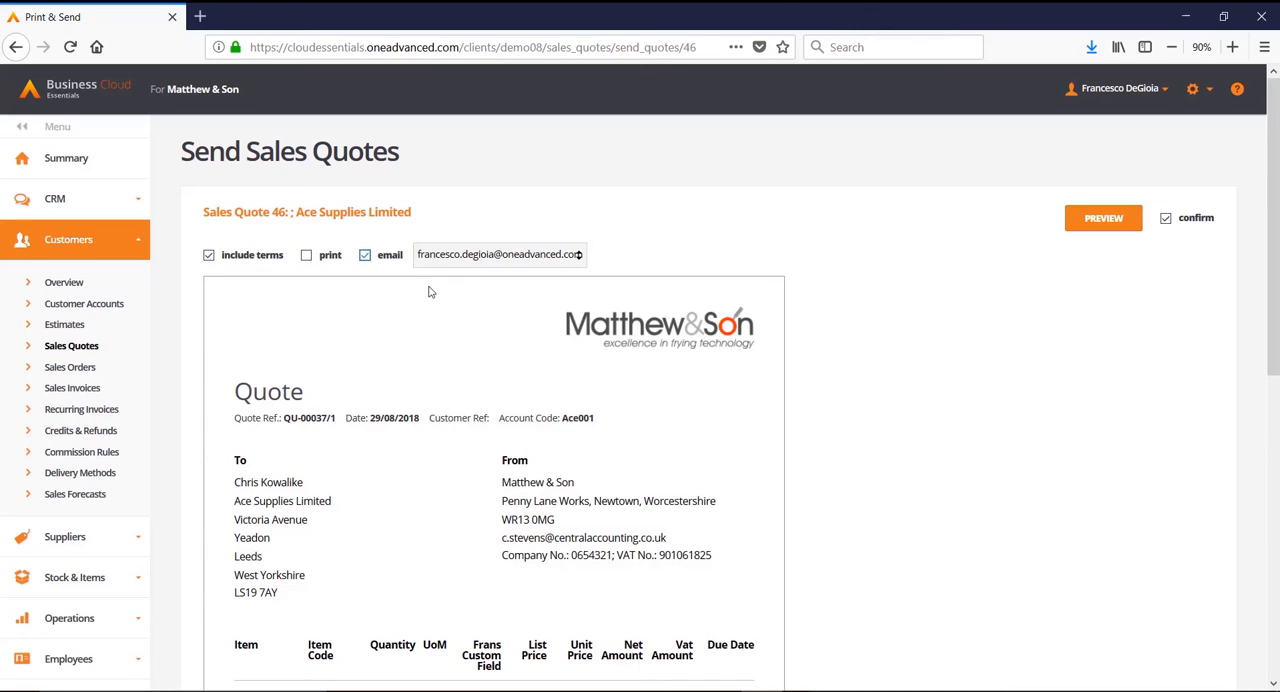
left_click(580, 258)
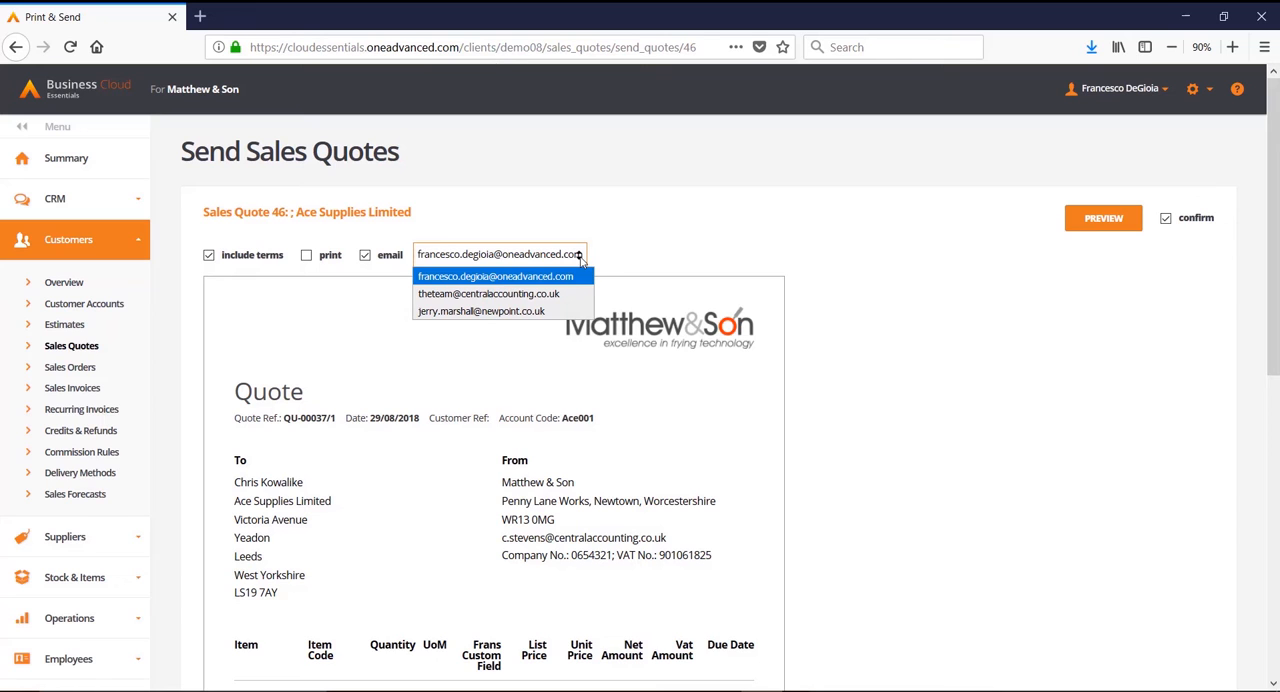
left_click(580, 258)
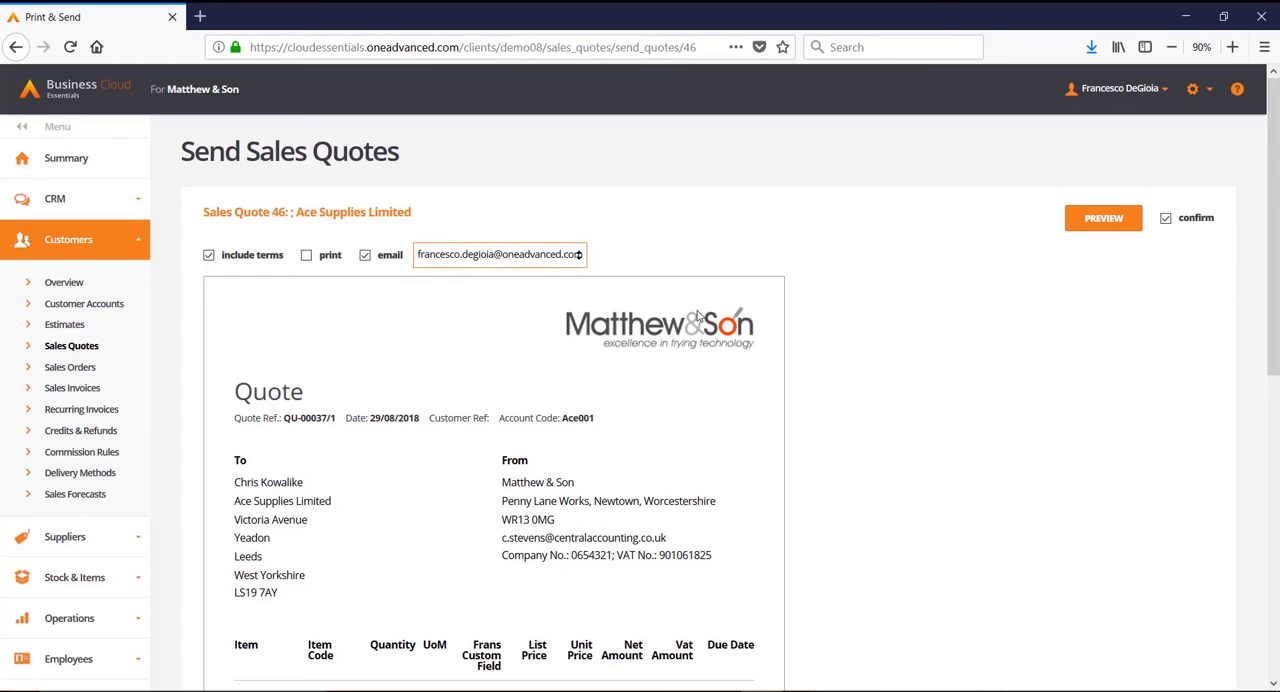
scroll(1007, 532, "down", 3)
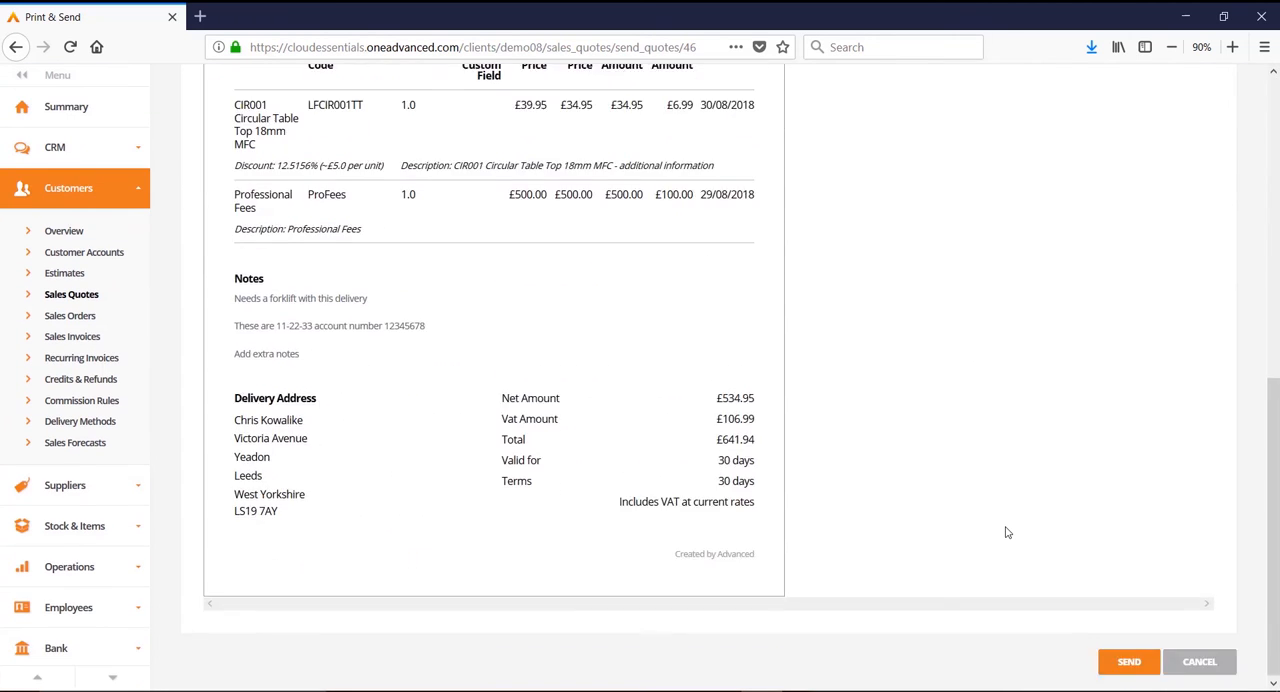
left_click(1115, 662)
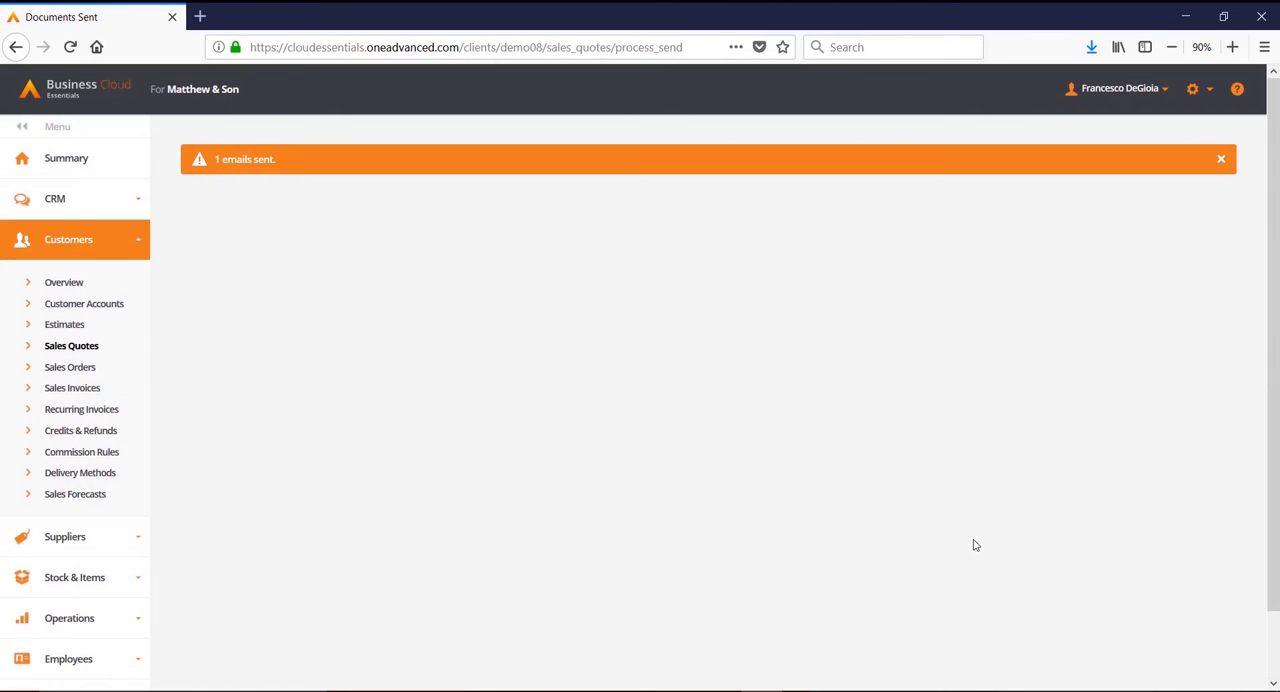
Step: Open quote QU-00037 for editing from the sales quotes list and set the Professional Fees list price to 495
left_click(69, 346)
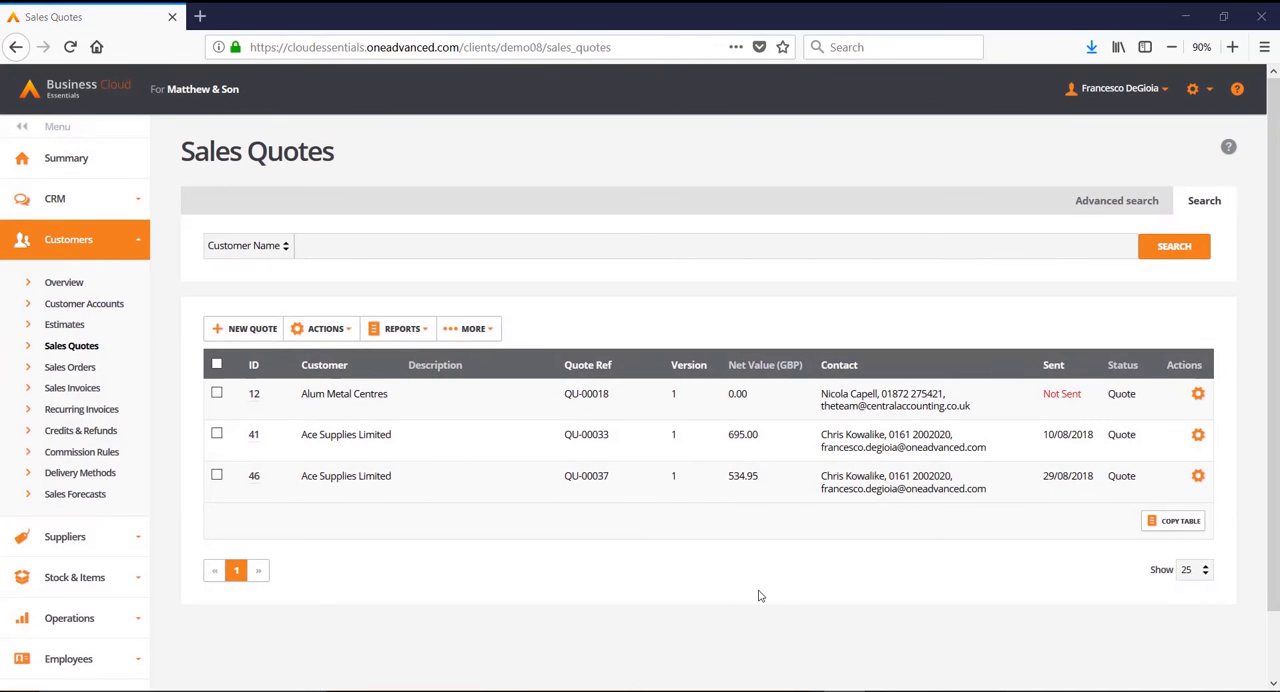
left_click(1198, 477)
left_click(1127, 522)
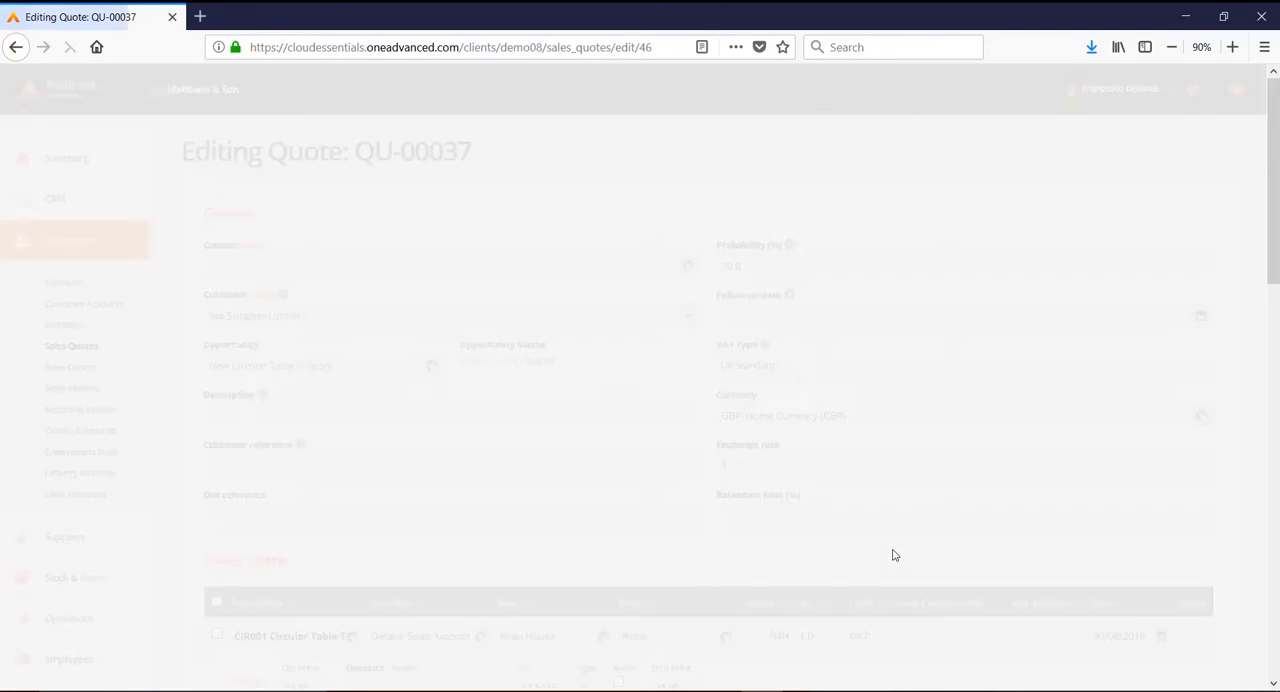
scroll(893, 553, "down", 4)
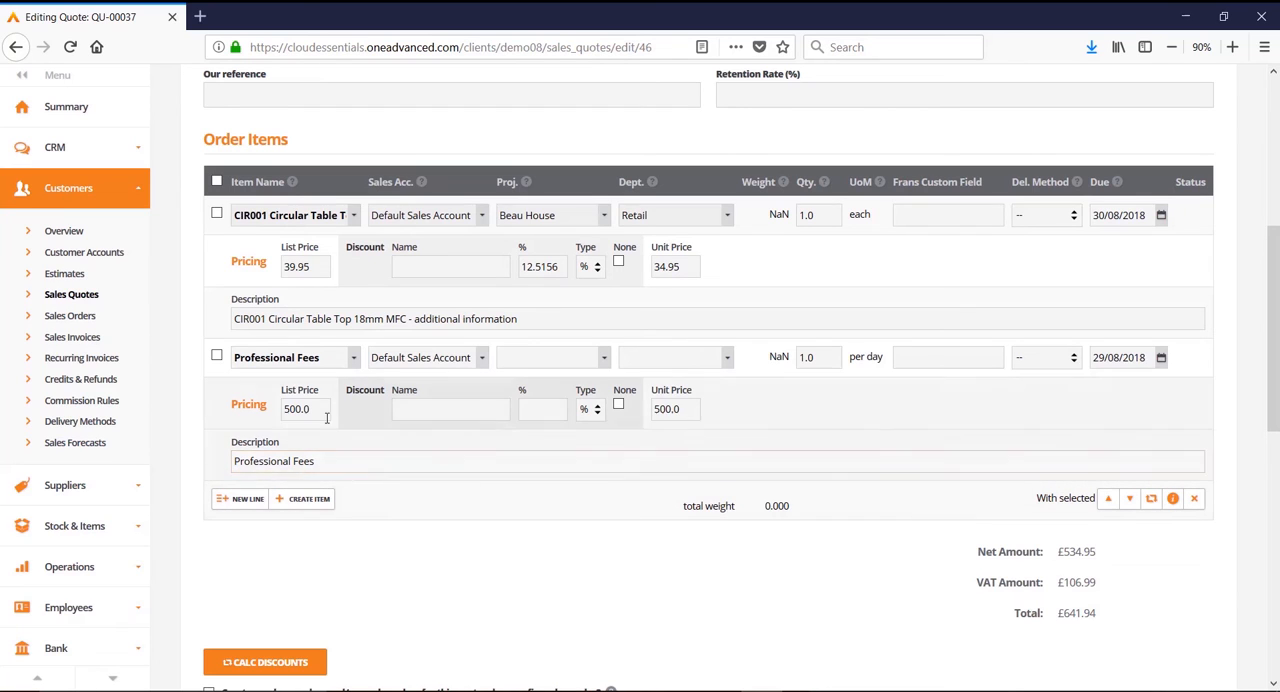
left_click_drag(319, 409, 282, 416)
type("495")
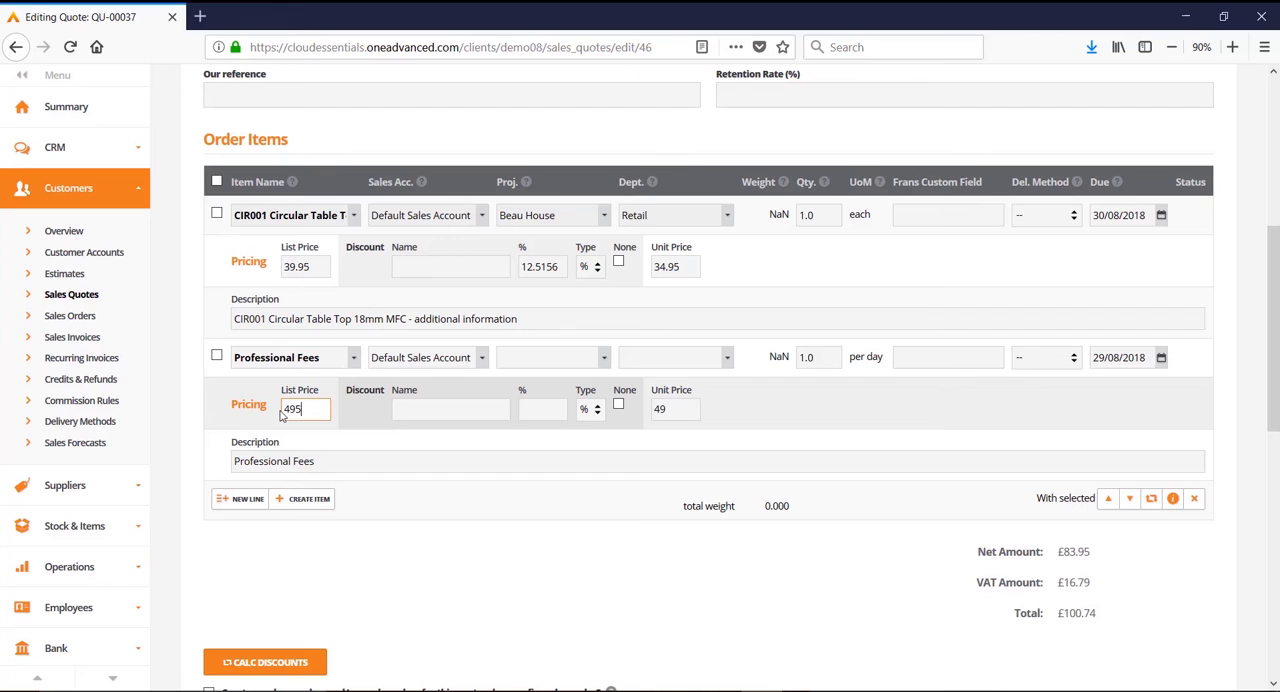
key("Tab")
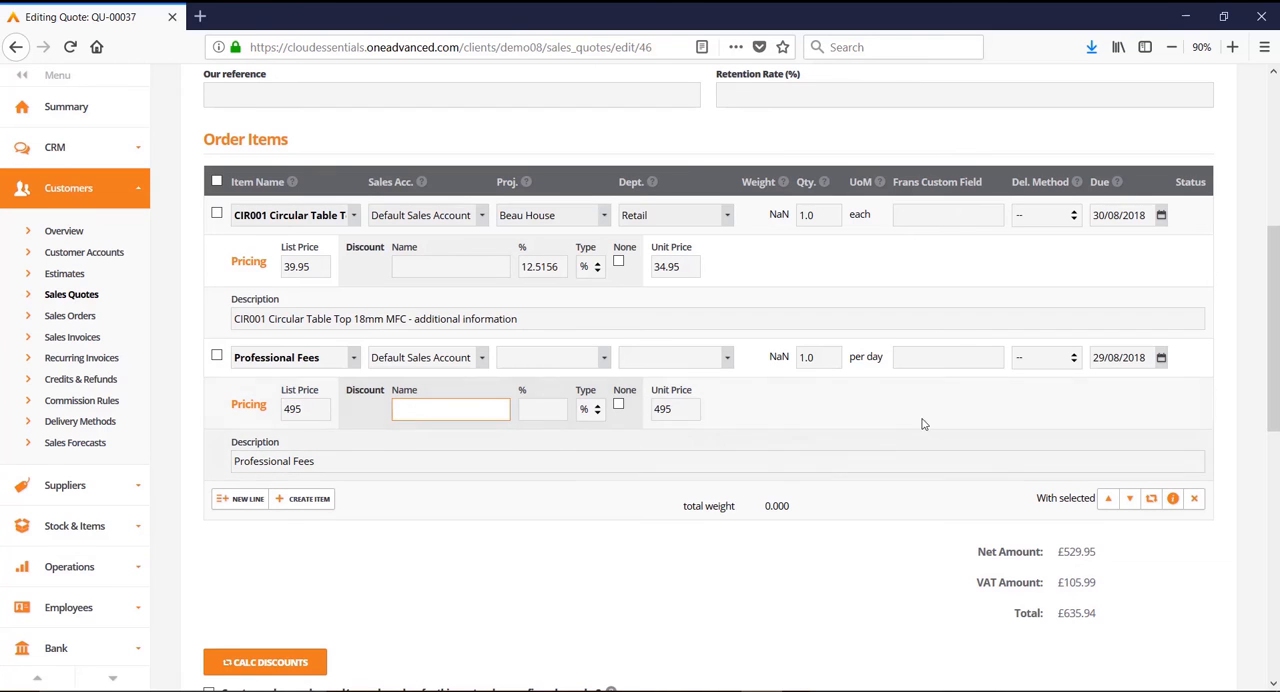
Step: Set the Professional Fees due date to 30/08/2018 and save the updated quote without sending it
left_click(1161, 359)
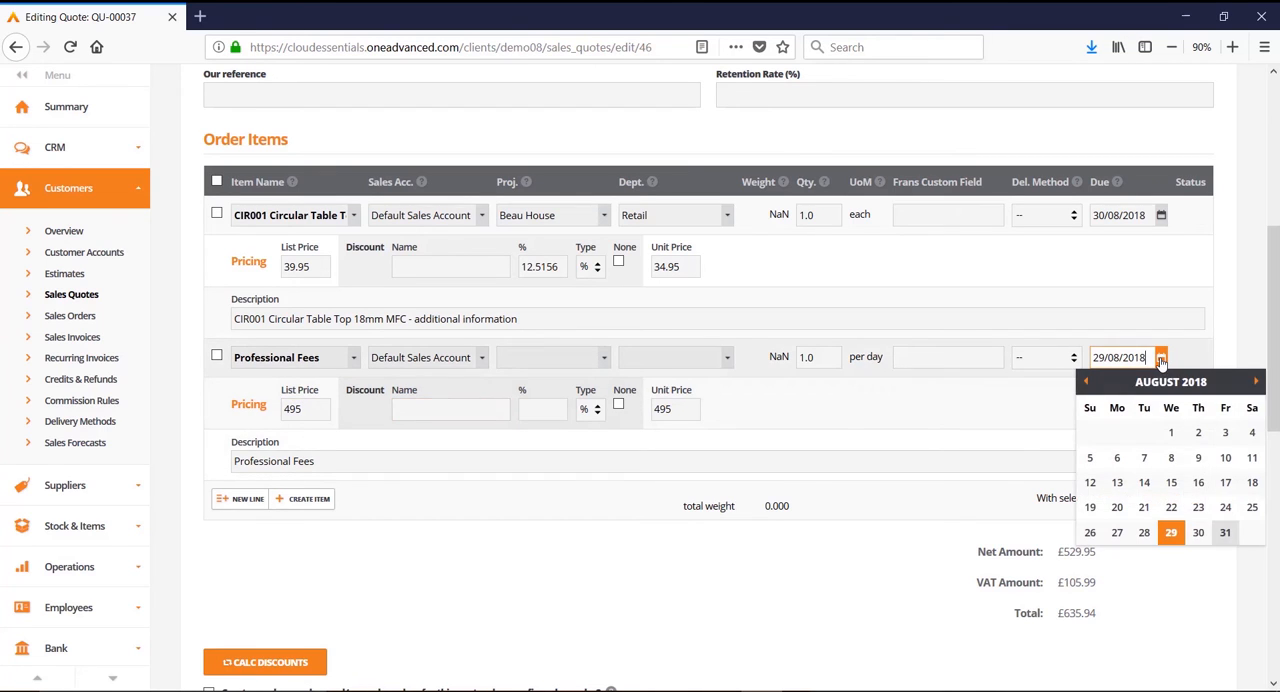
left_click(1198, 534)
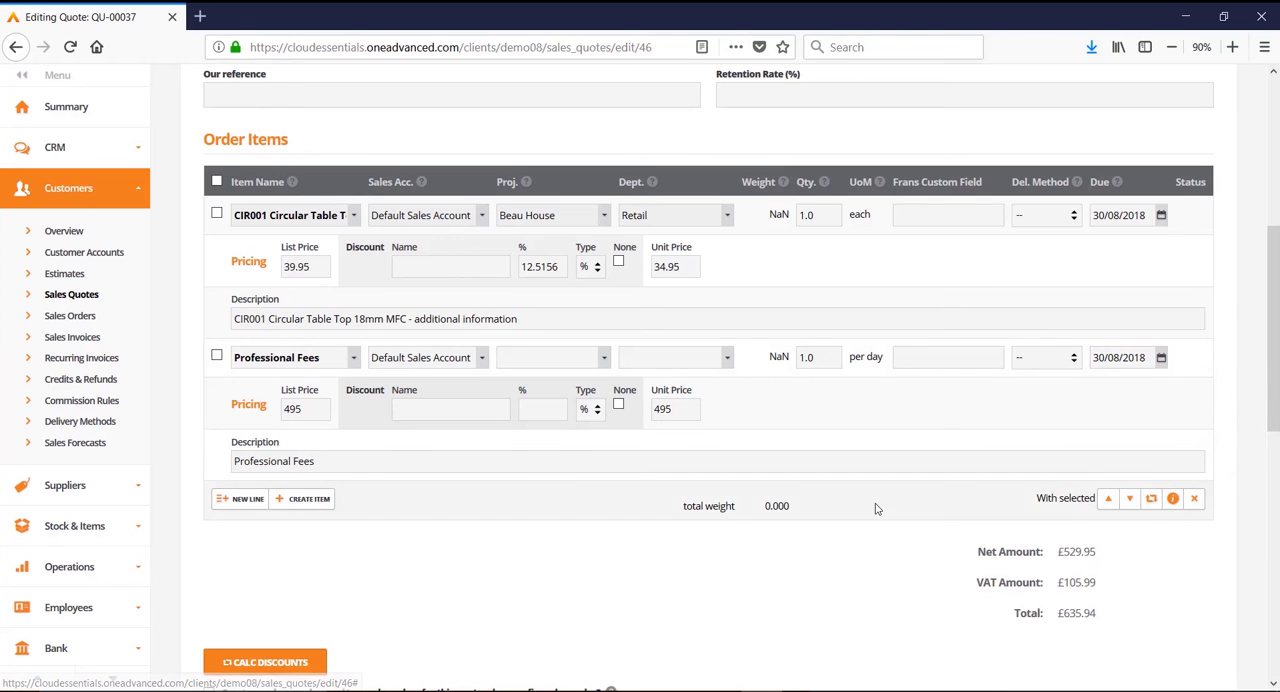
scroll(483, 578, "down", 10)
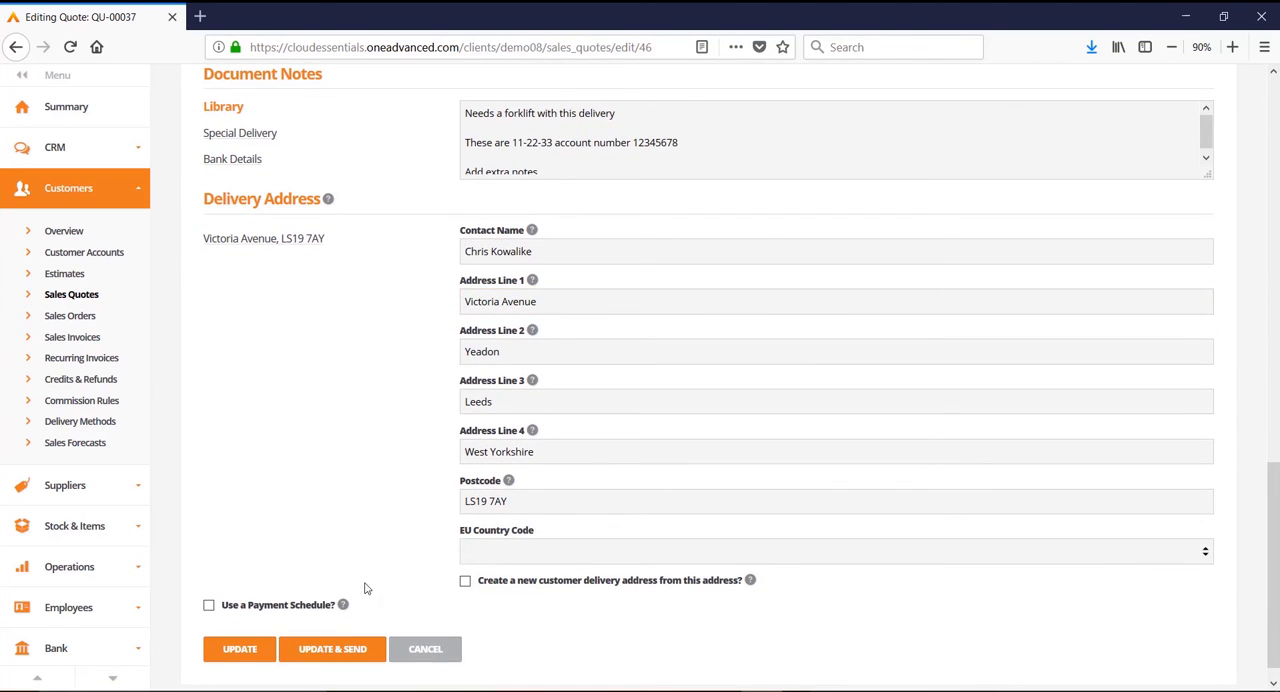
left_click(249, 650)
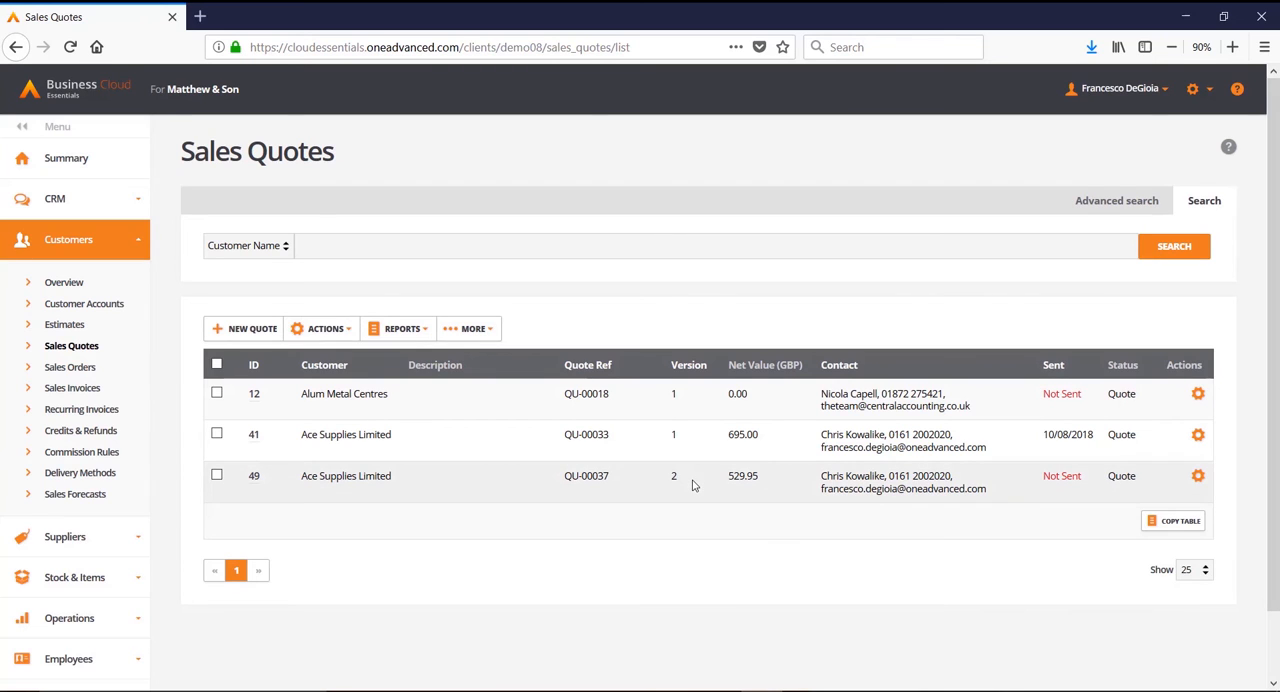
Step: View the details of the revised quote QU-00037 and compare them with its version 1
left_click(255, 478)
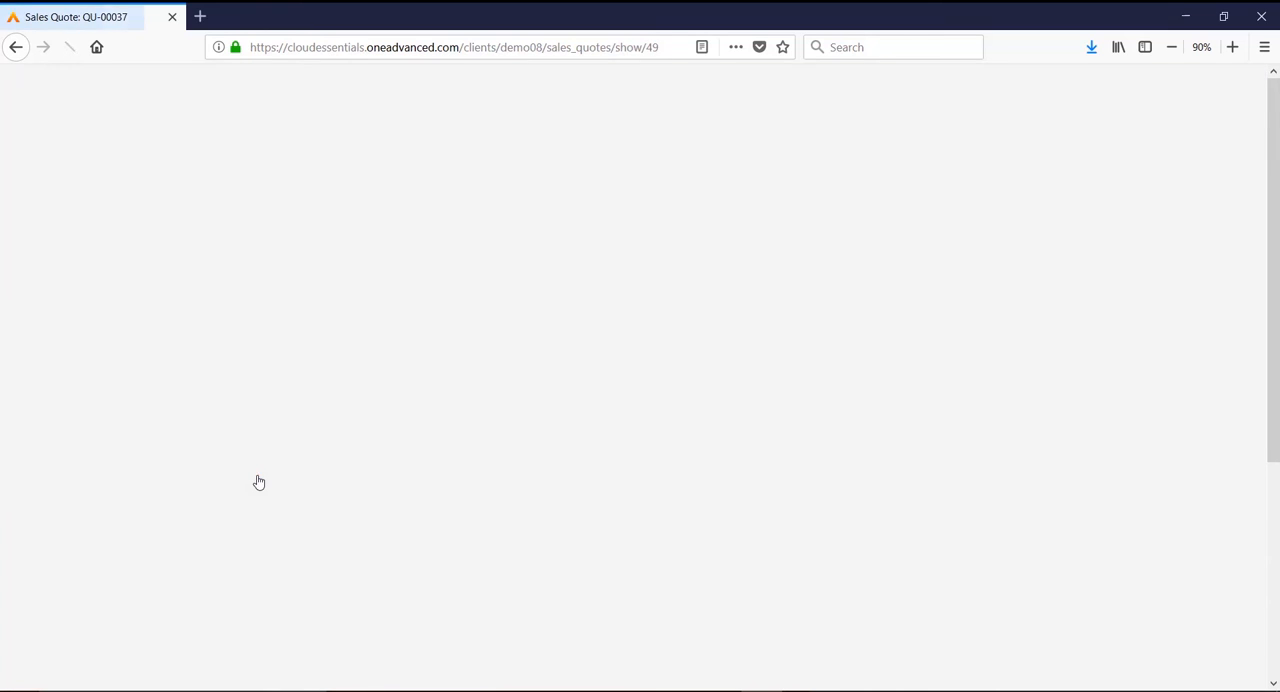
scroll(403, 472, "down", 3)
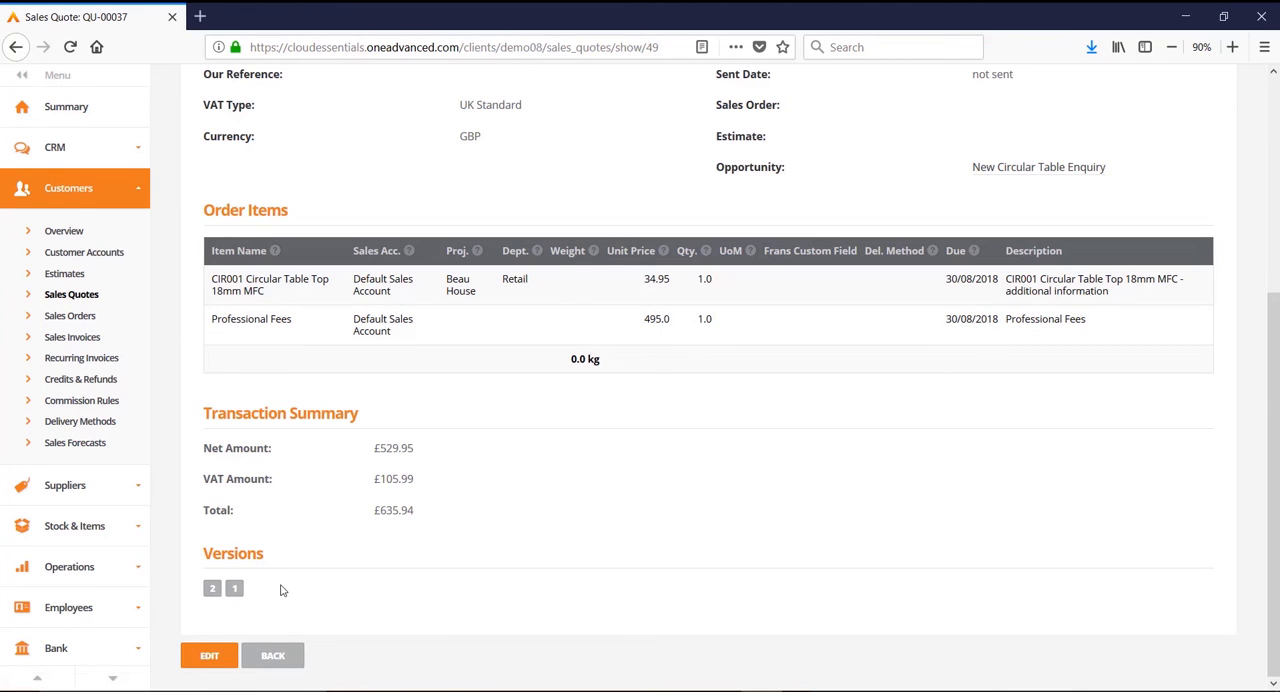
left_click(236, 594)
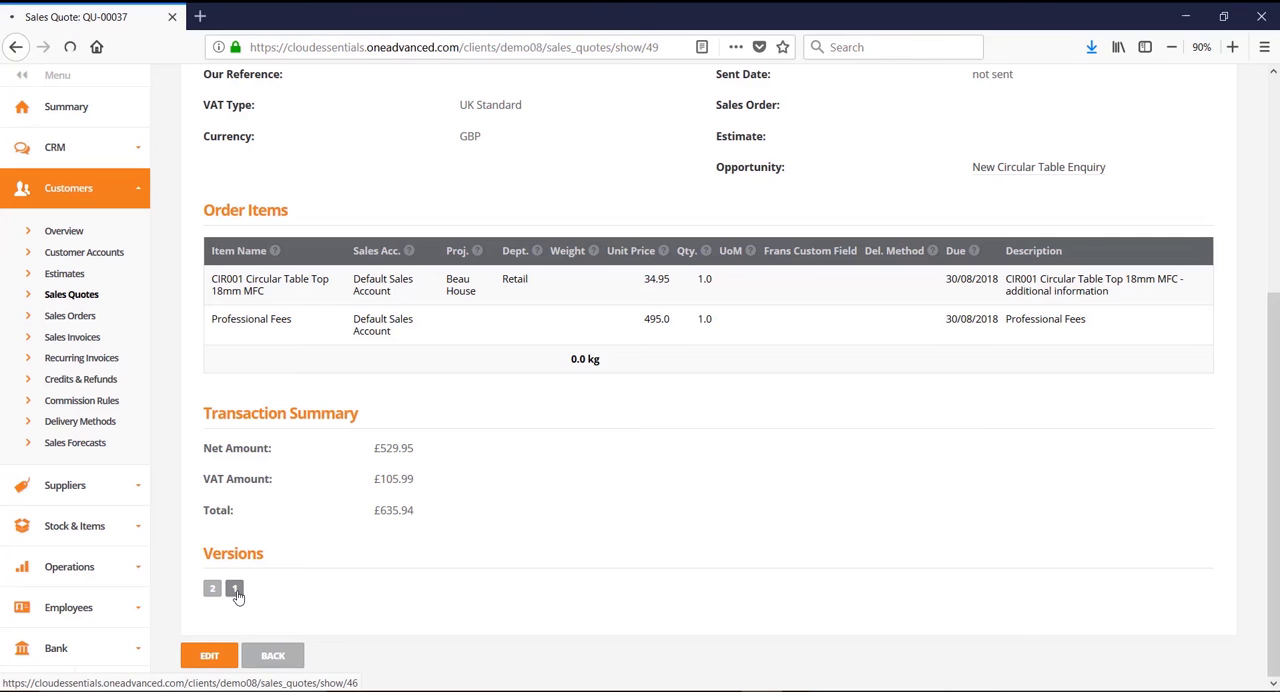
scroll(709, 541, "down", 5)
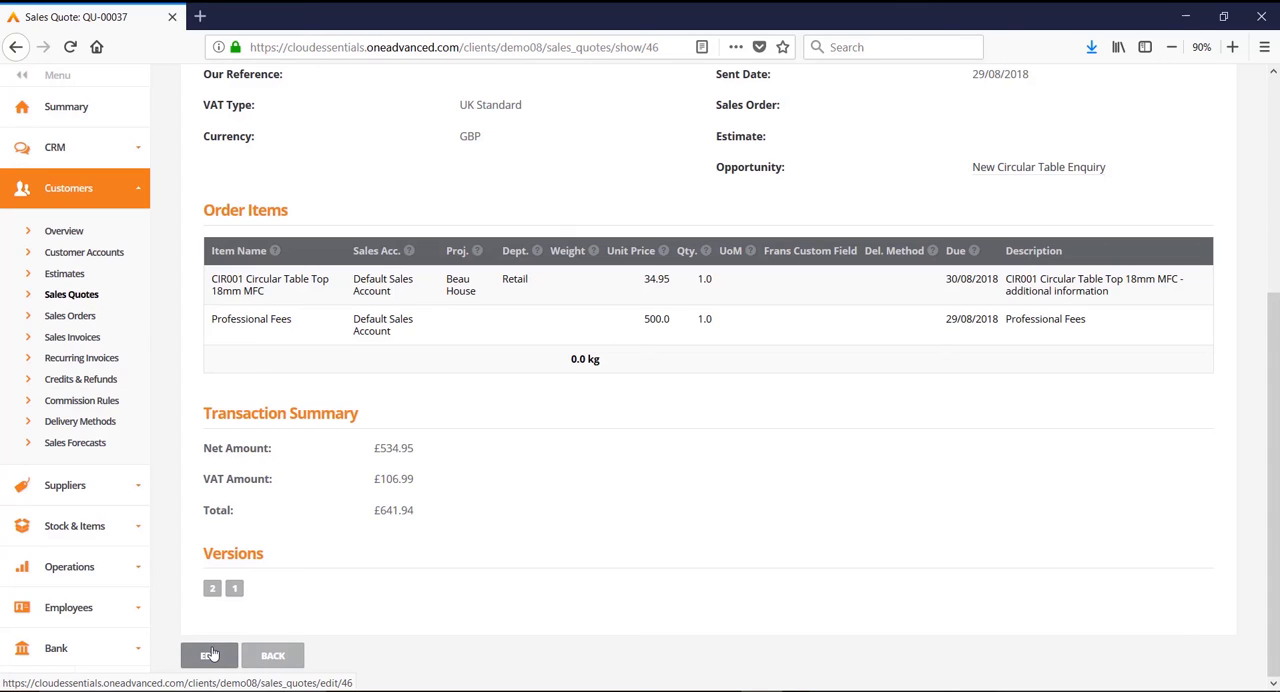
Step: Open the Ace Supplies Limited customer account and review its details, quotes, orders, invoices, credit notes, transactions, opportunities and support tickets
left_click(66, 254)
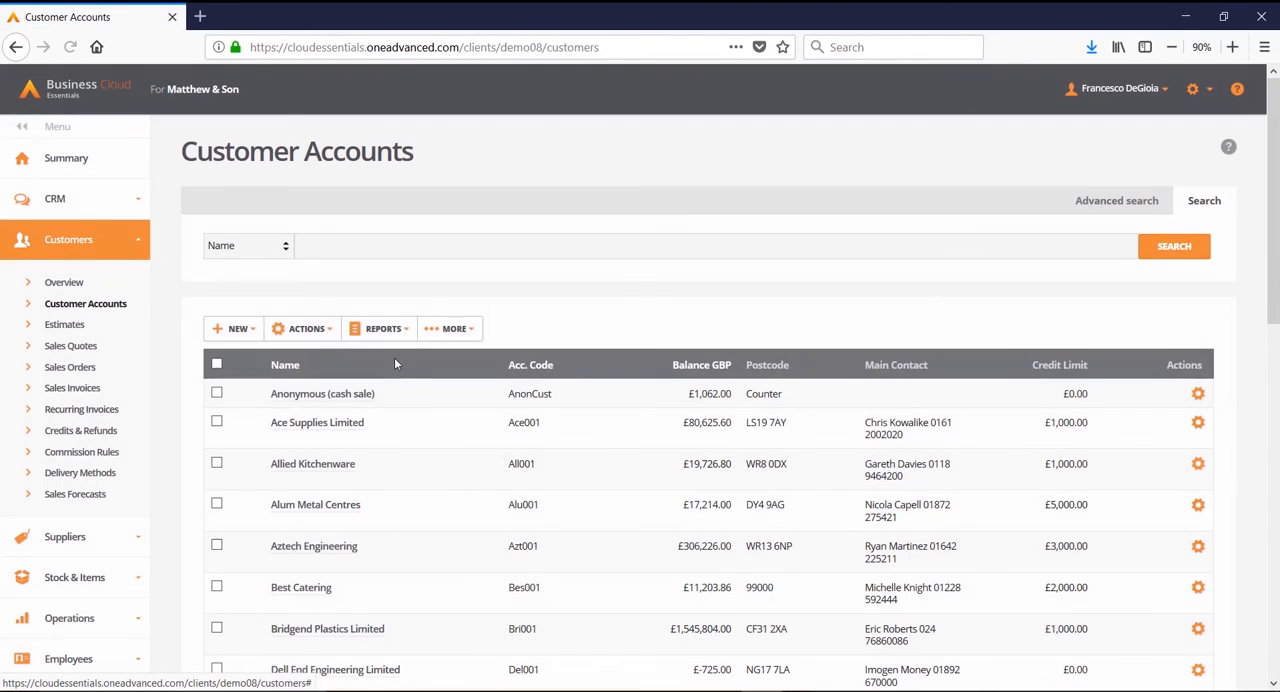
left_click(320, 424)
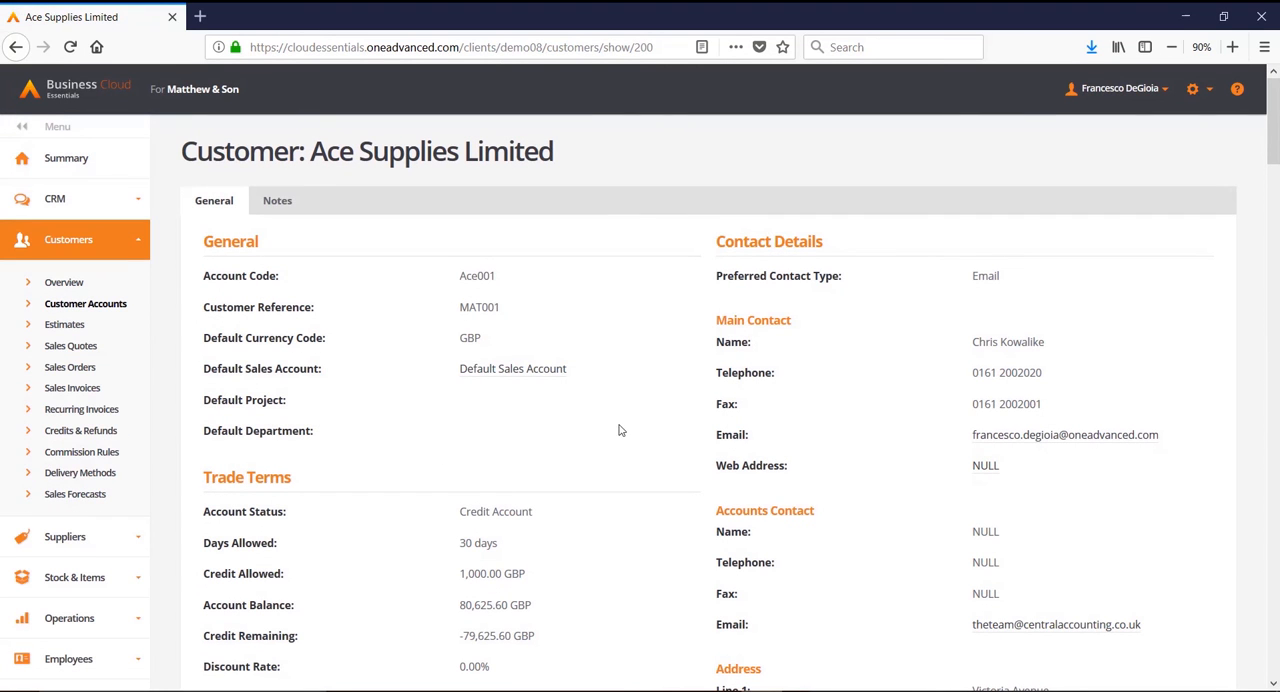
scroll(632, 440, "down", 1)
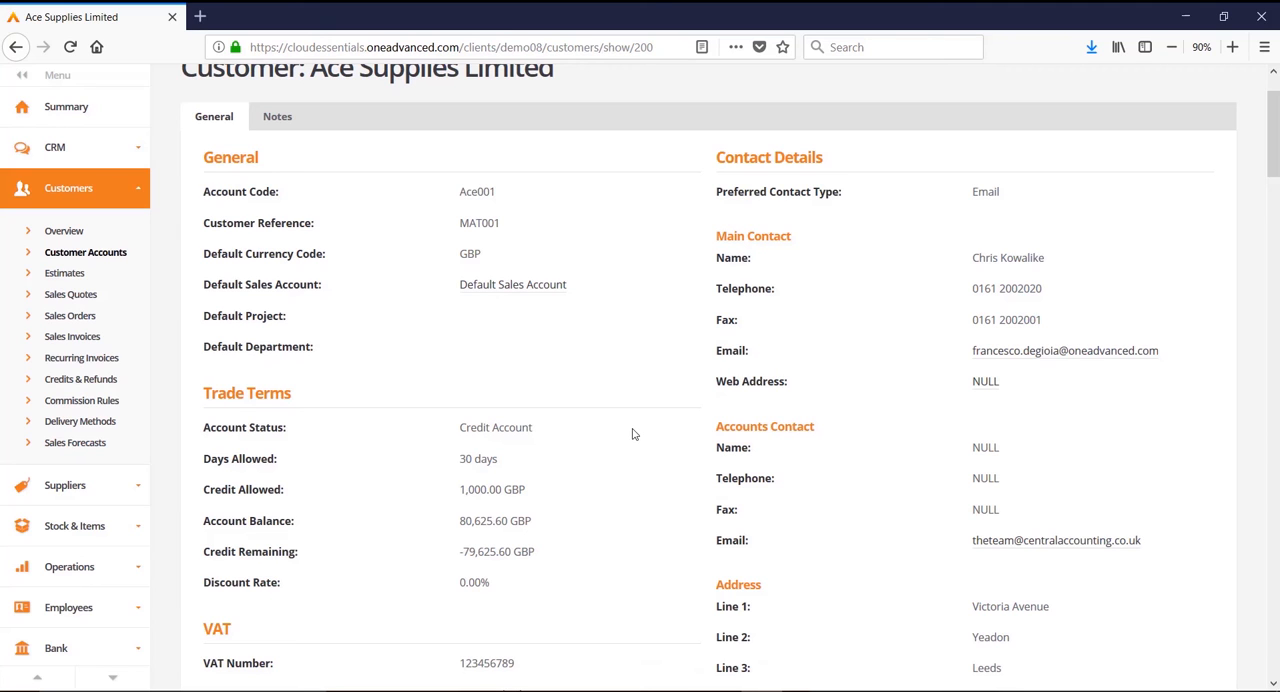
scroll(632, 434, "down", 4)
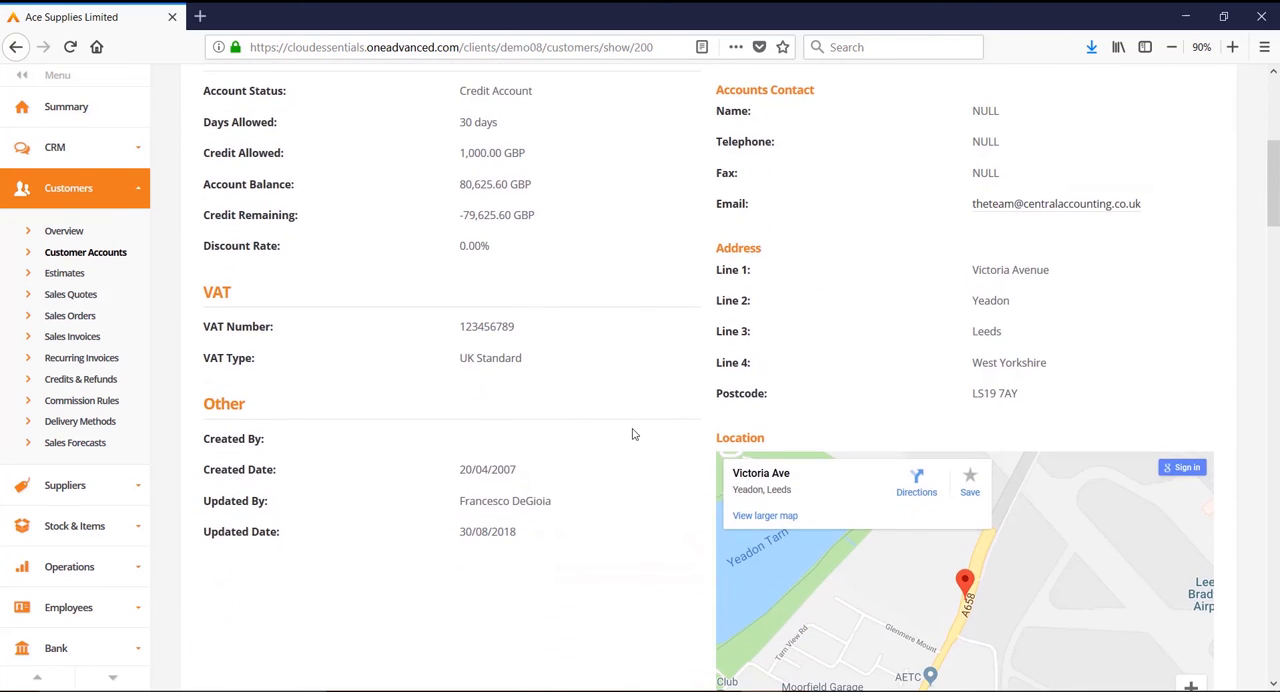
scroll(634, 418, "down", 4)
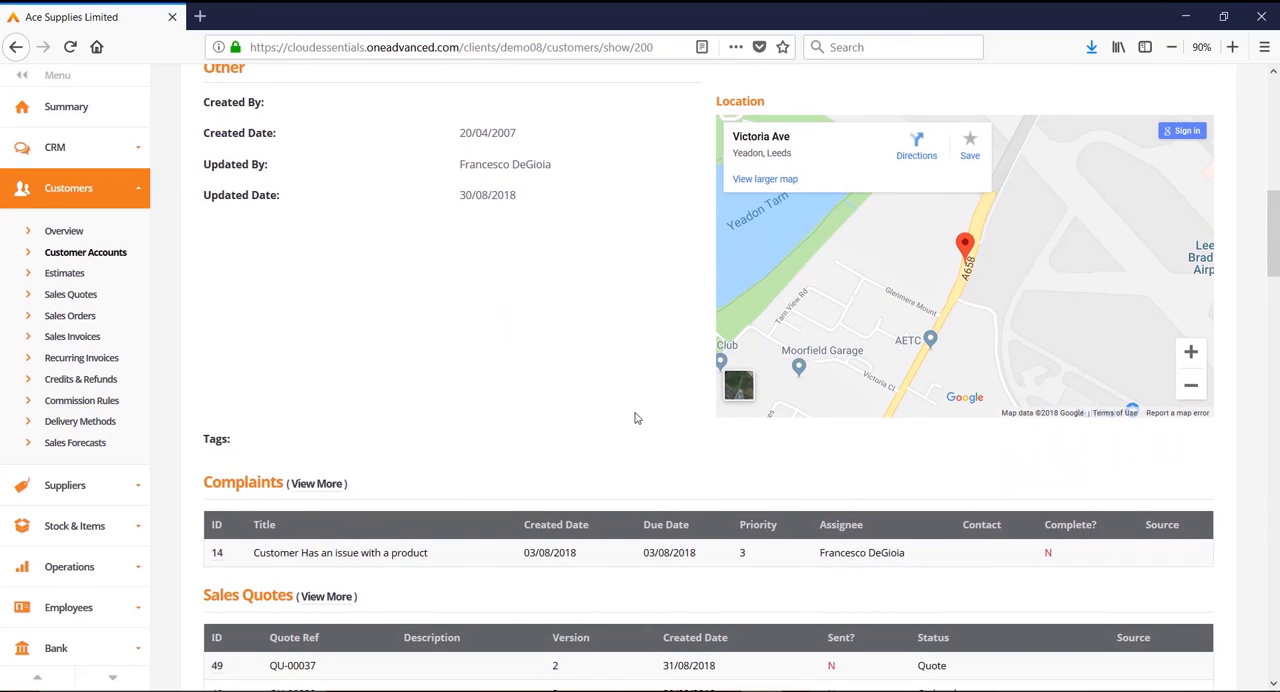
scroll(634, 418, "down", 5)
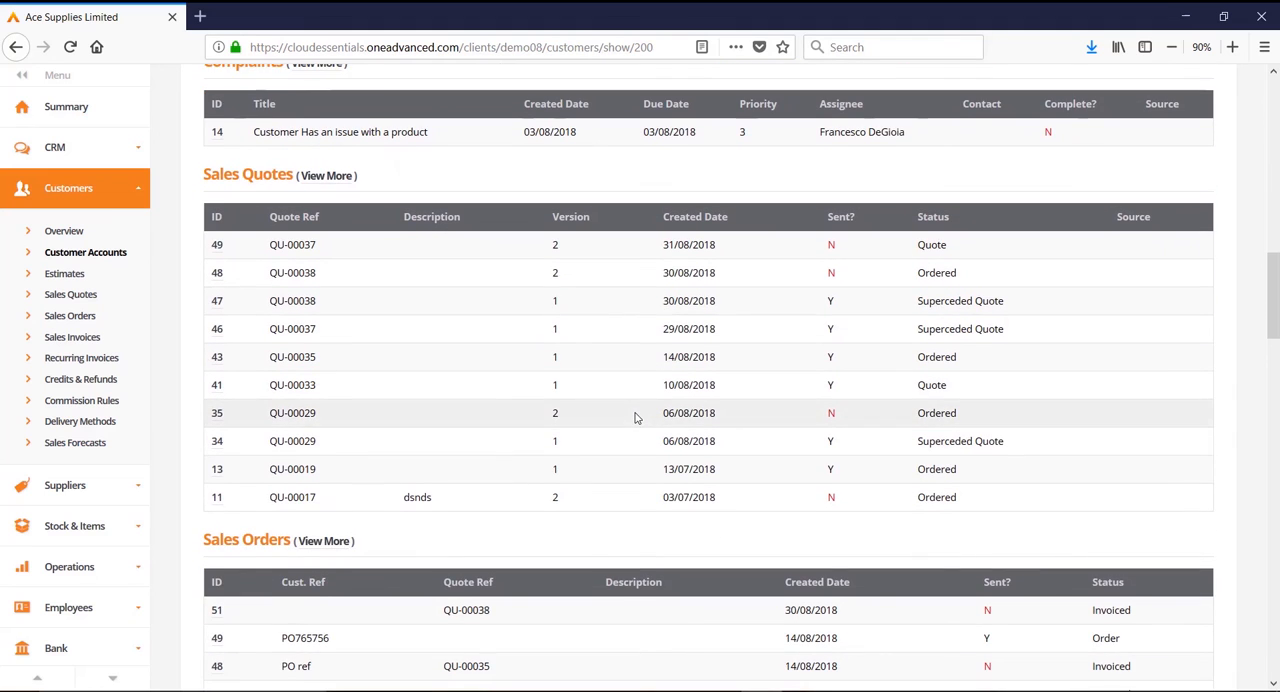
scroll(634, 418, "down", 5)
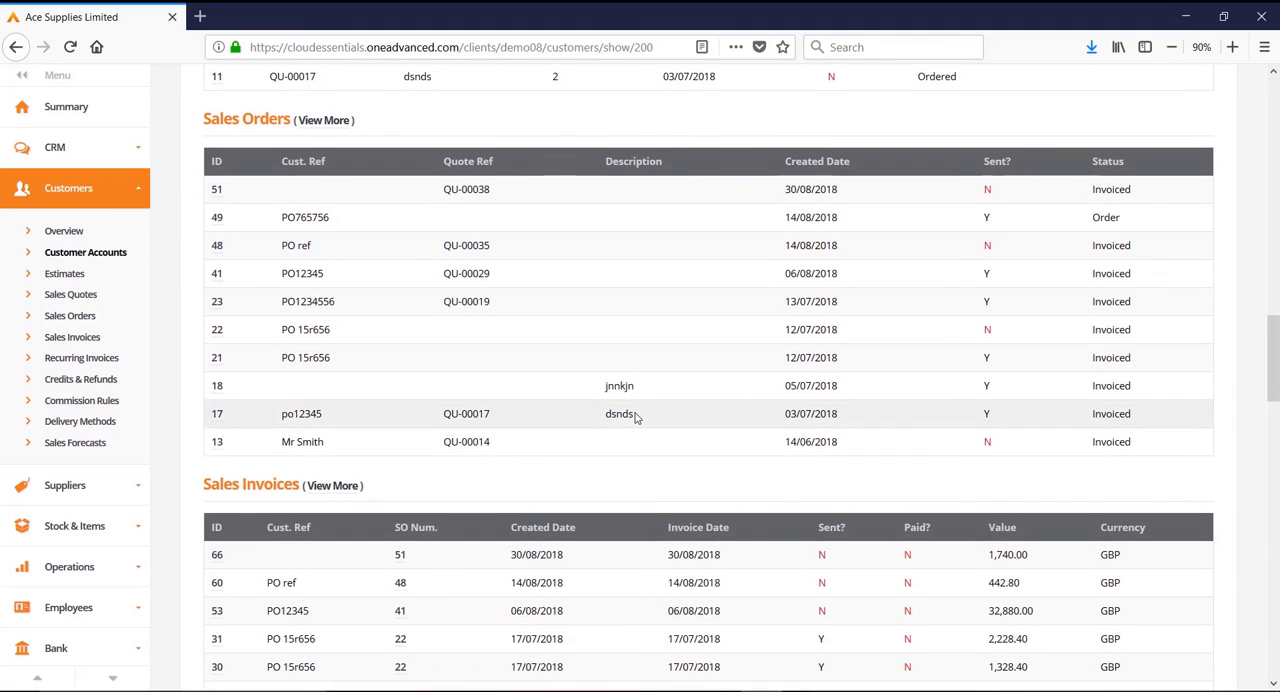
scroll(634, 418, "down", 5)
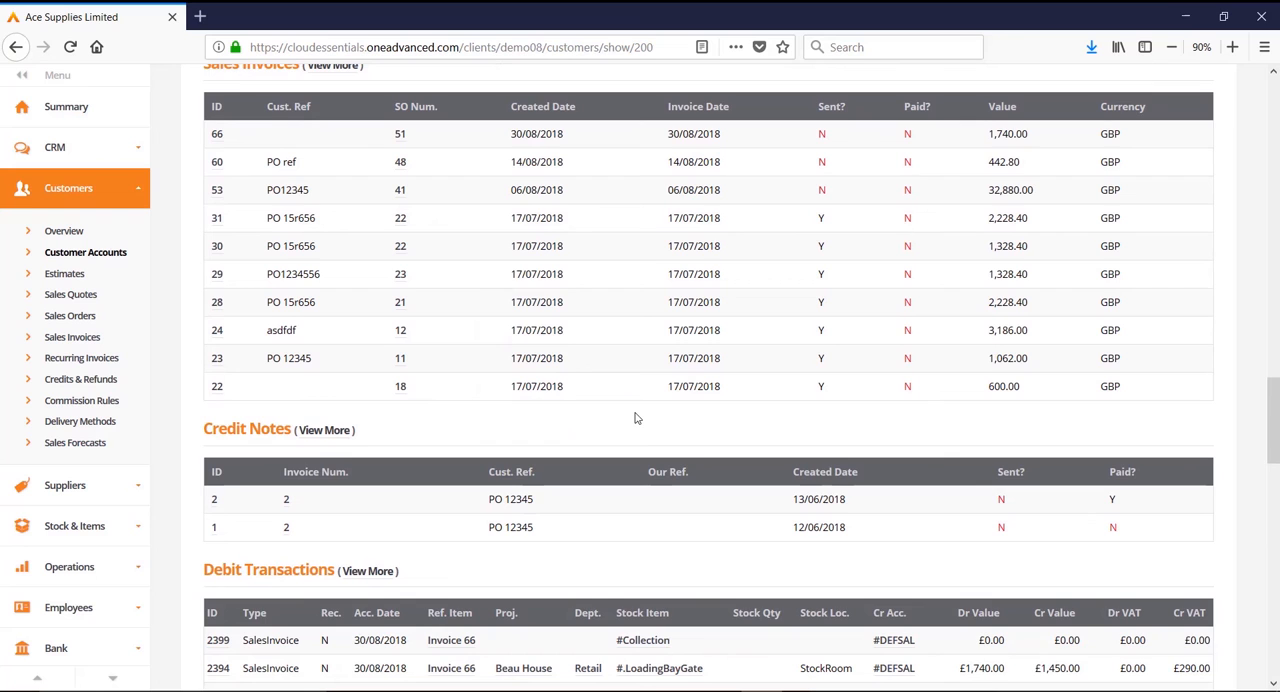
scroll(634, 418, "down", 2)
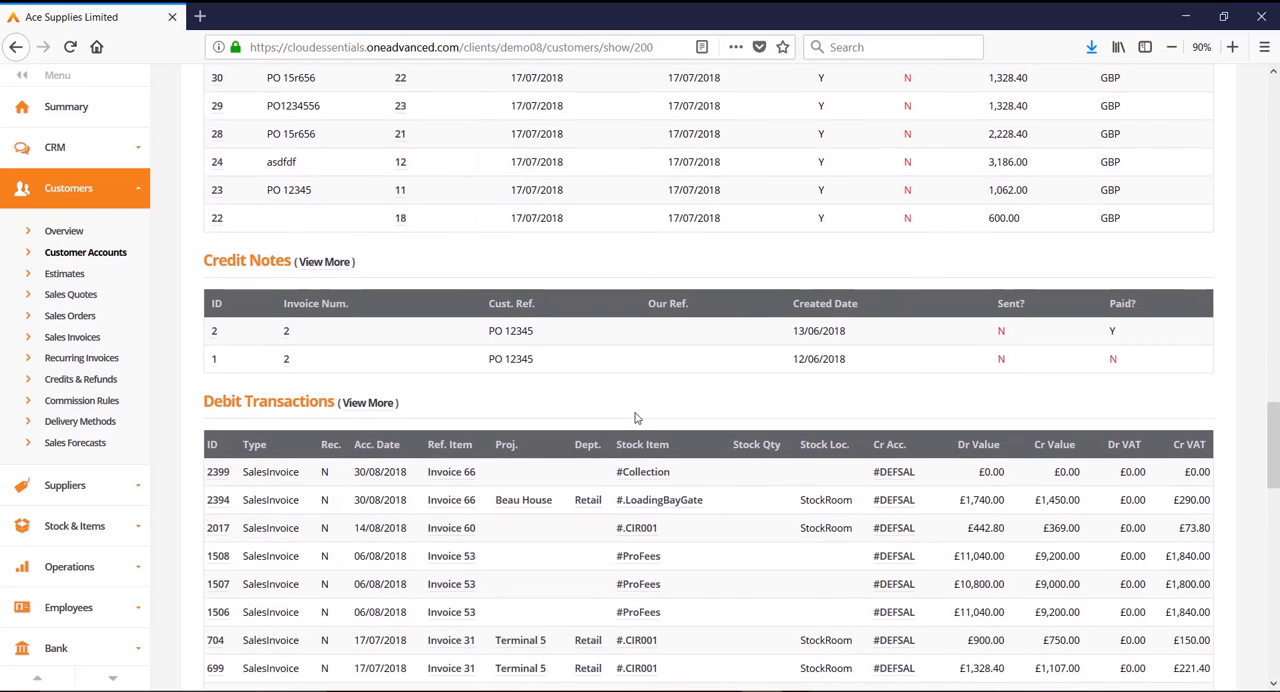
scroll(634, 418, "down", 6)
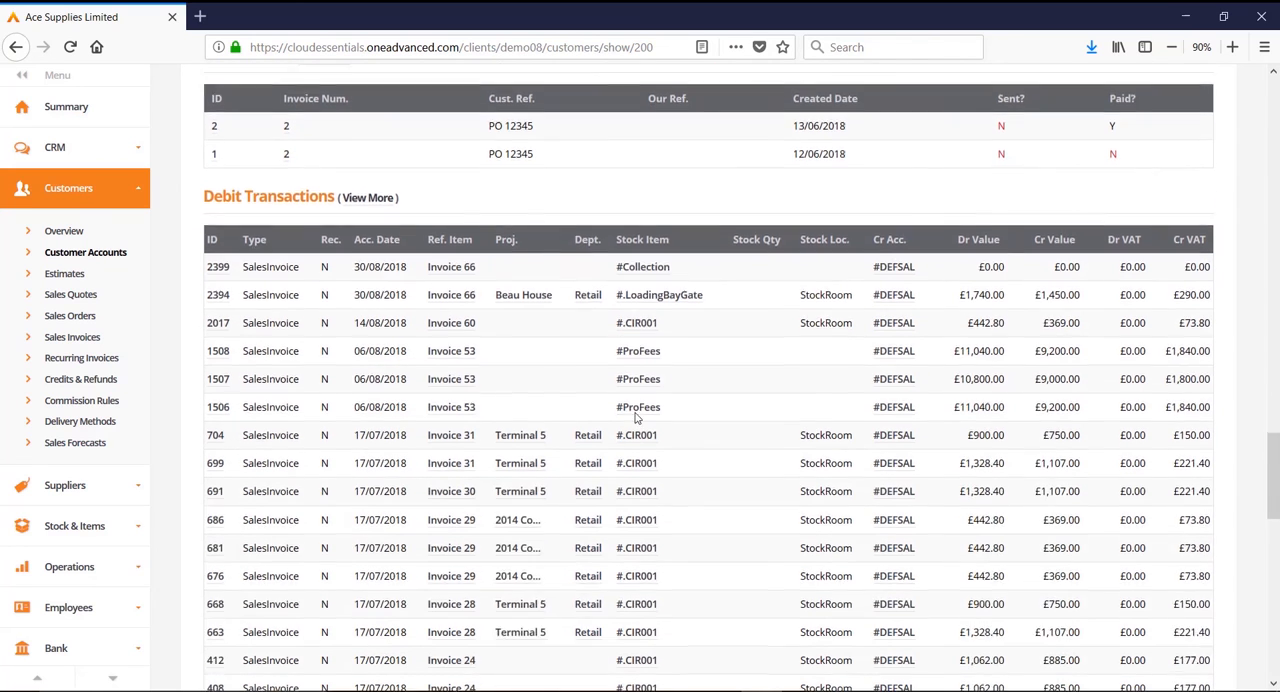
scroll(634, 418, "down", 20)
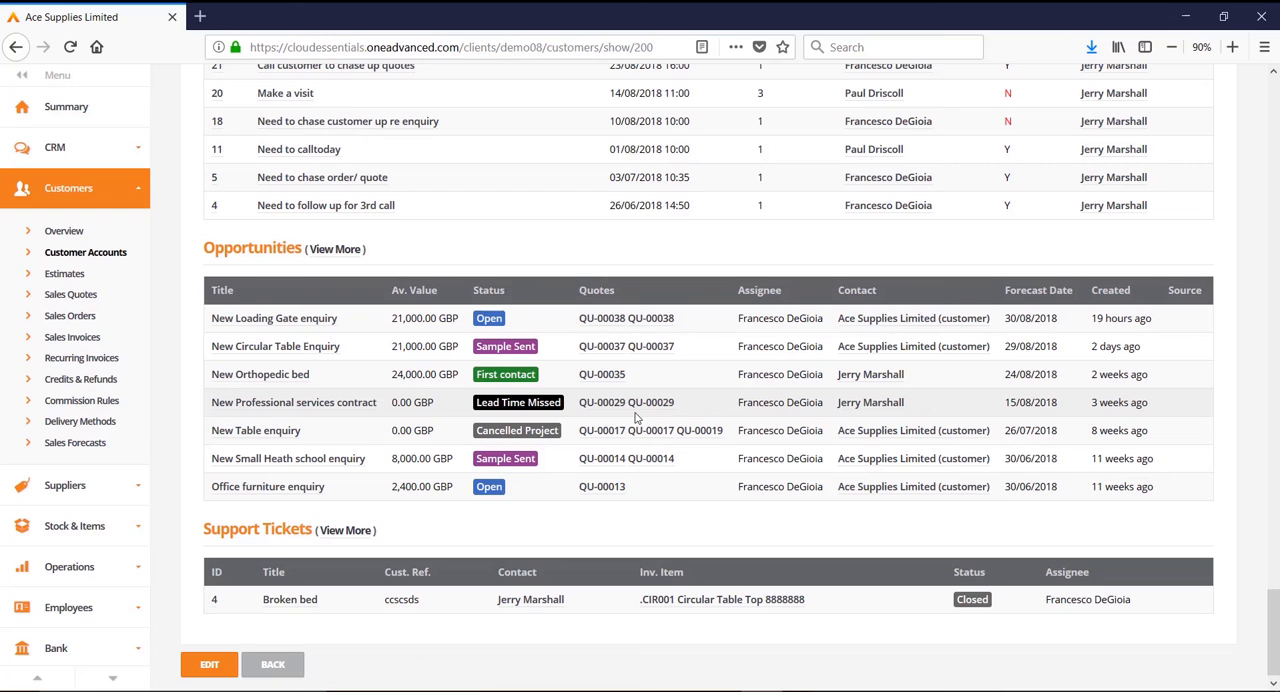
Step: Open the Ace Supplies Limited record for editing and review its account, contact, group, delivery address, notes and tag settings
left_click(198, 667)
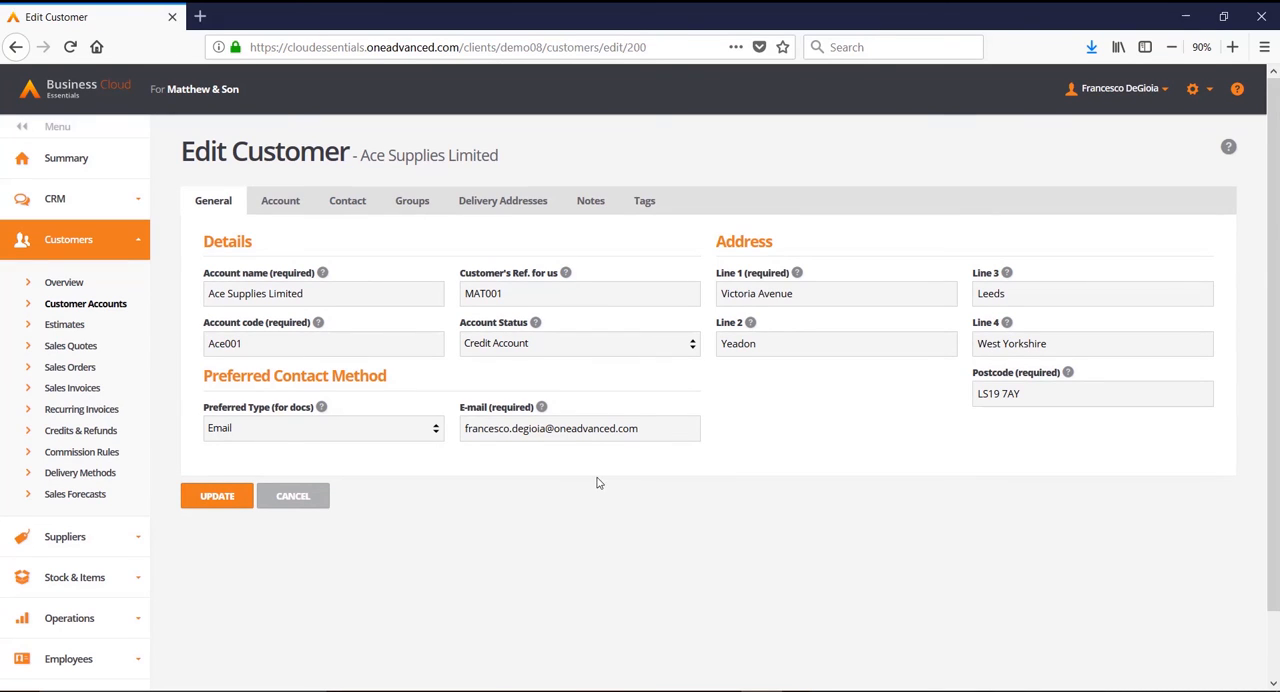
left_click(284, 205)
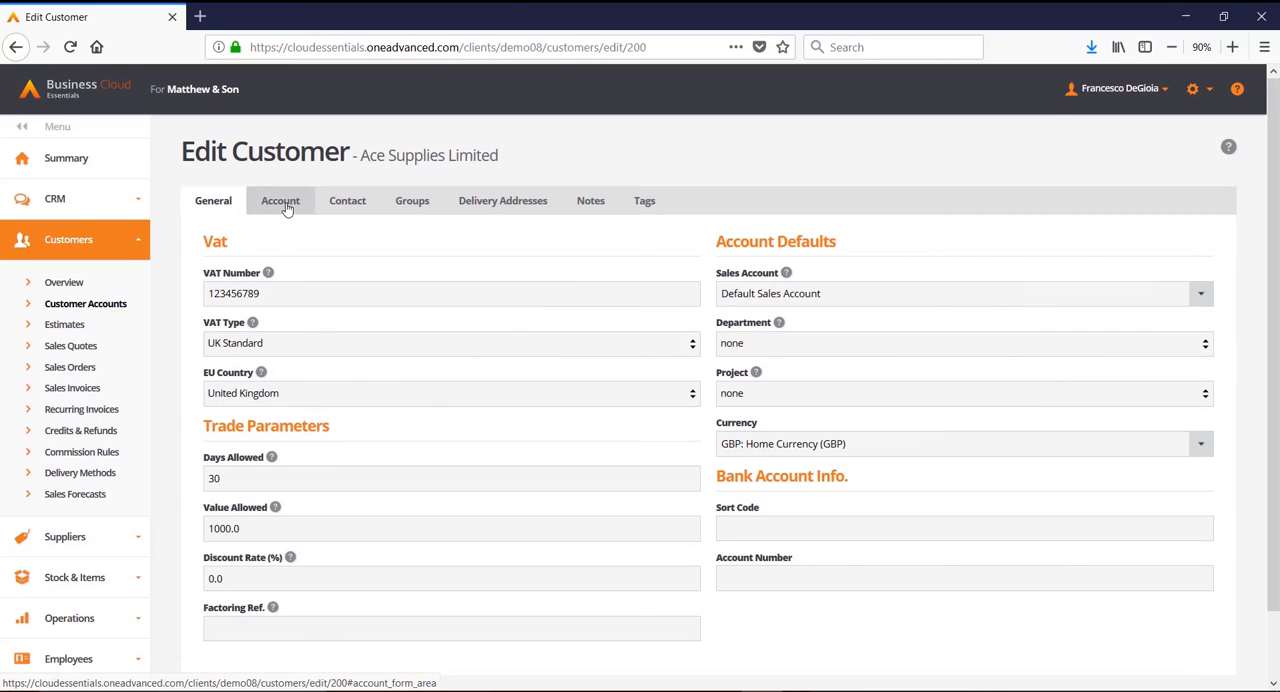
left_click(350, 204)
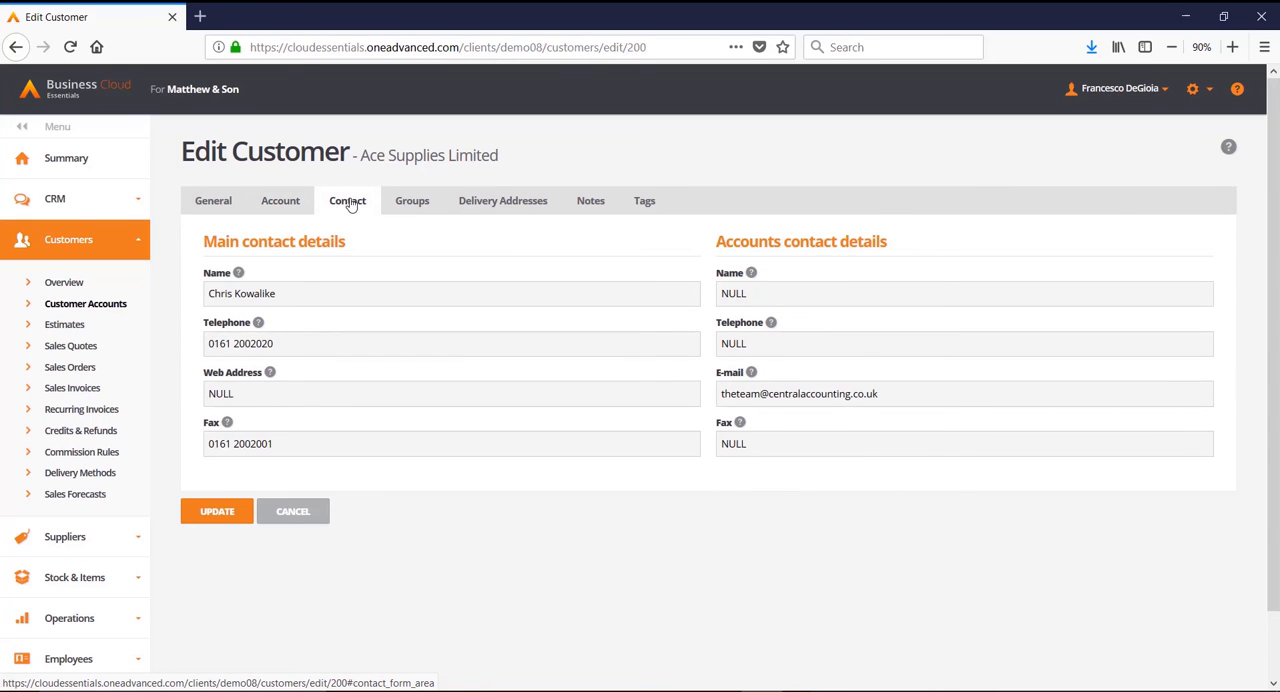
left_click(409, 204)
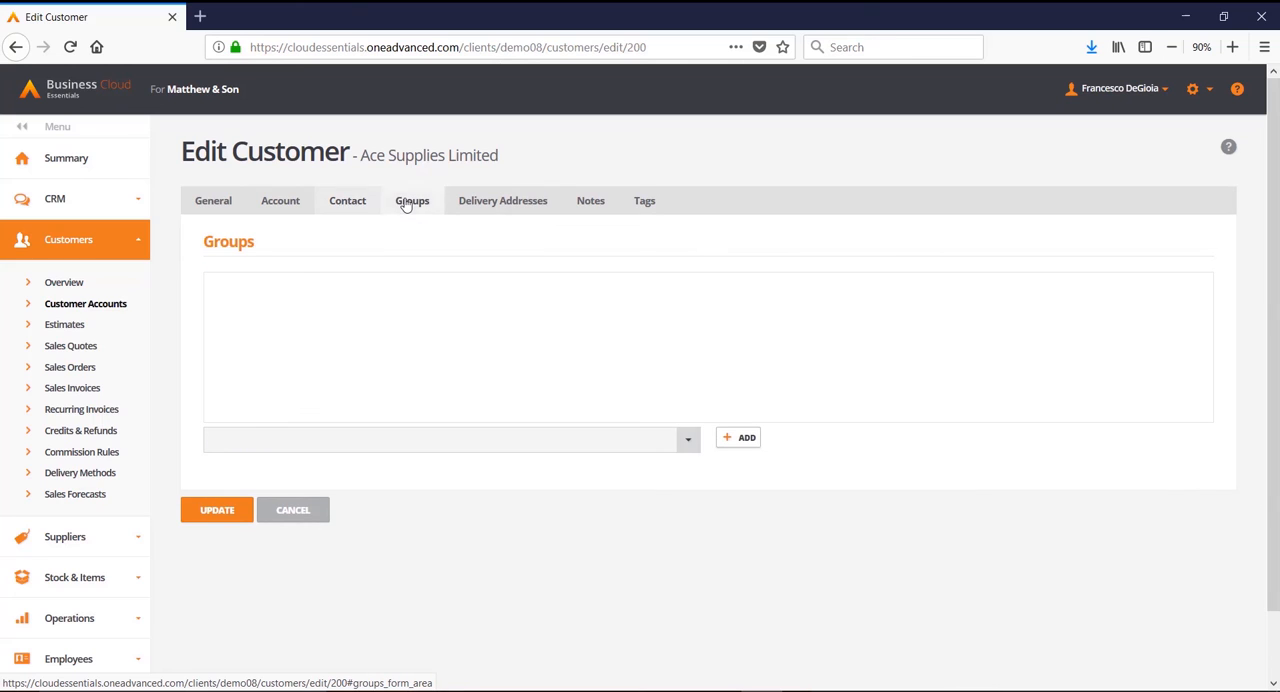
left_click(502, 204)
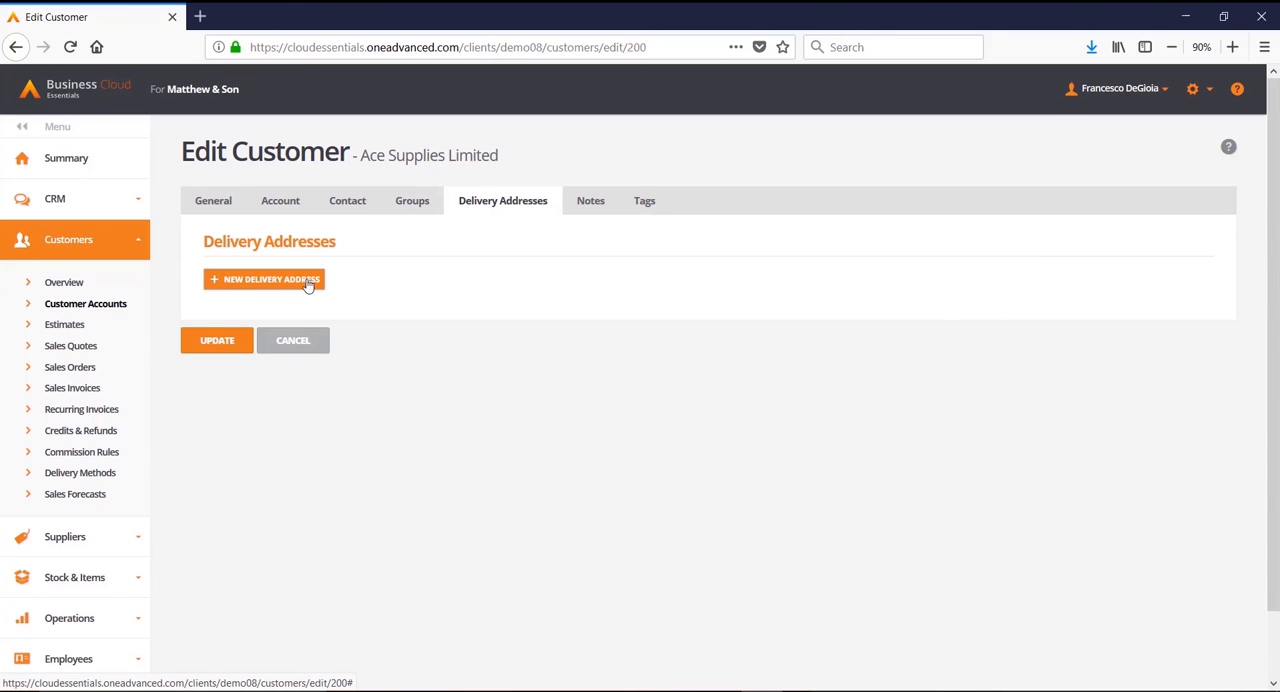
left_click(590, 201)
left_click(644, 203)
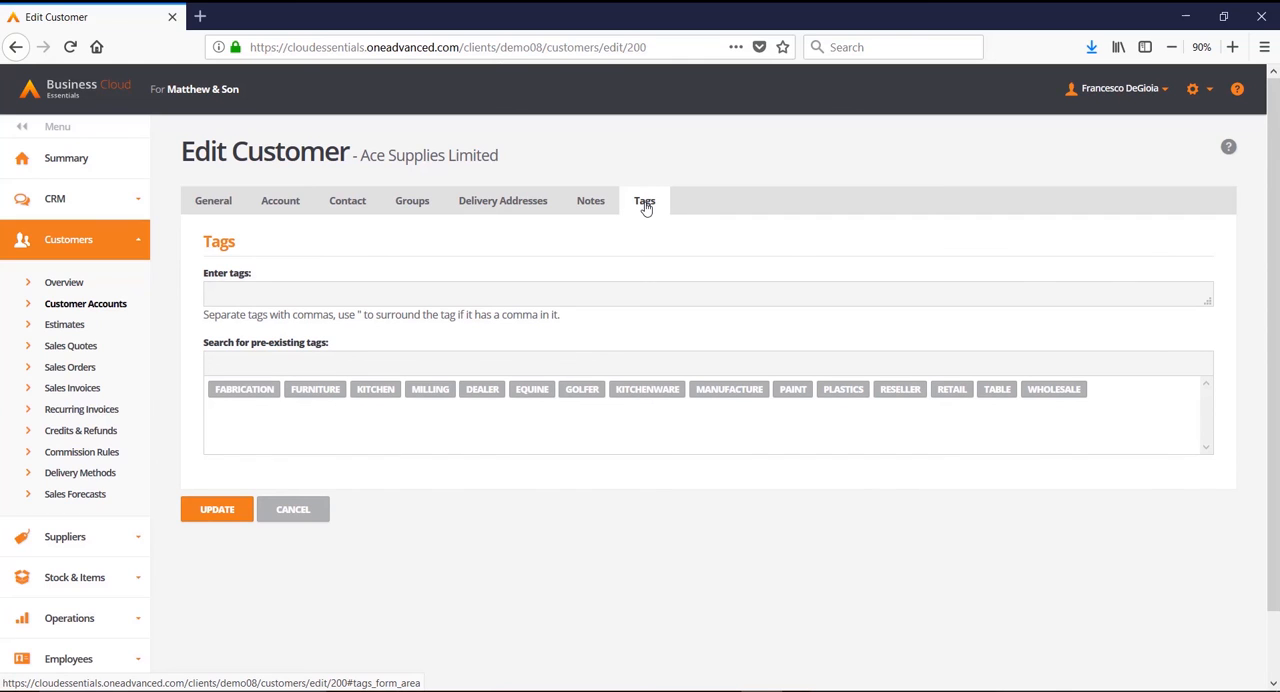
Step: Return to the list of customer accounts and look over the reports available for customers
left_click(113, 309)
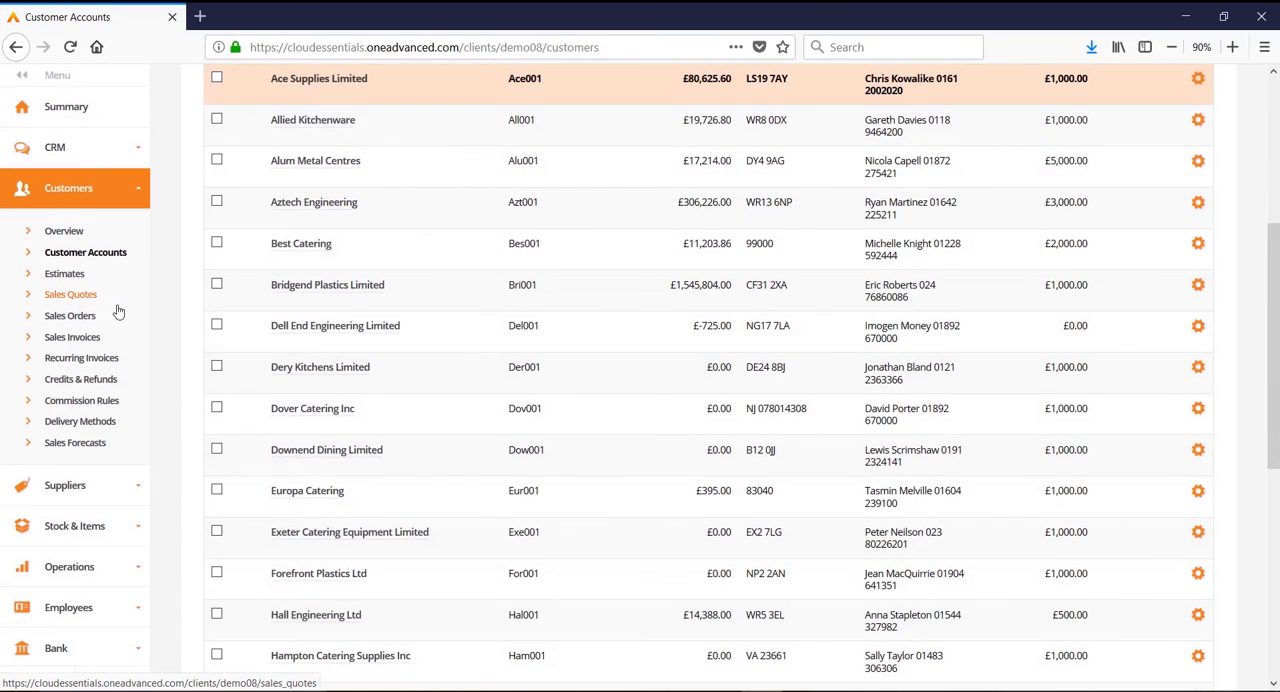
scroll(457, 371, "up", 5)
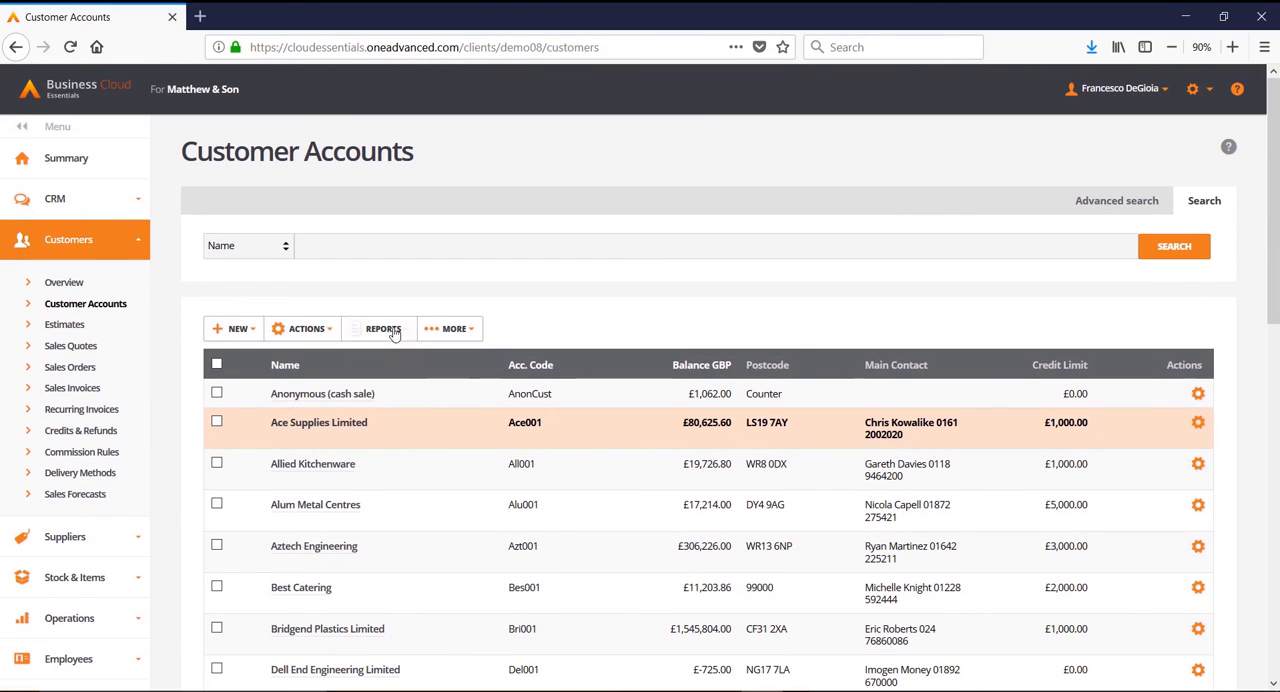
left_click(393, 332)
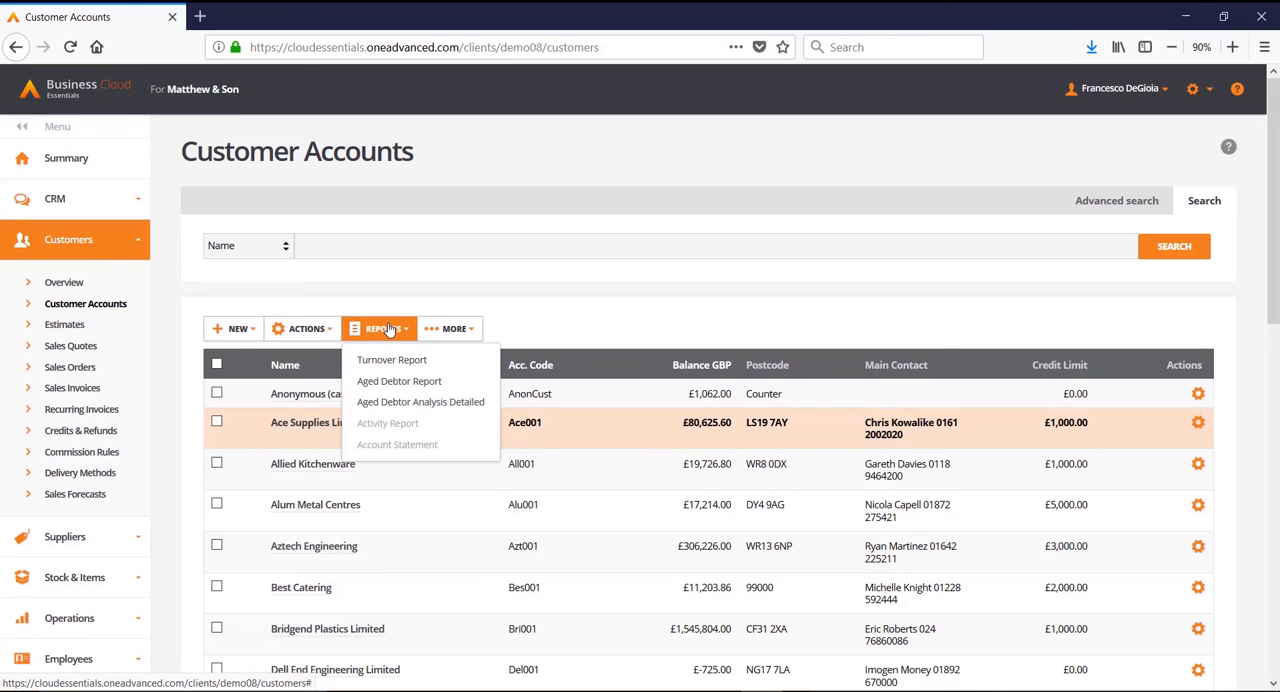
Step: Select Ace Supplies Limited in the customer list, open its account statement for printing or sending, and review the statement's transactions and totals
left_click(455, 332)
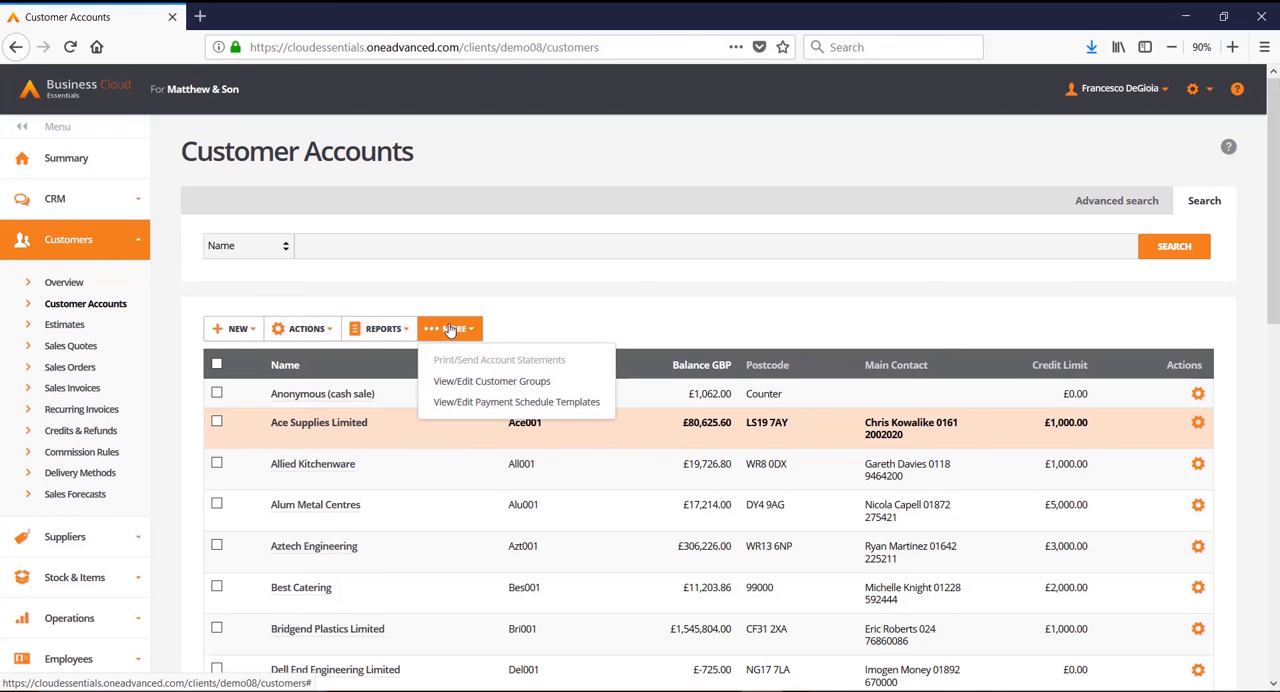
left_click(217, 422)
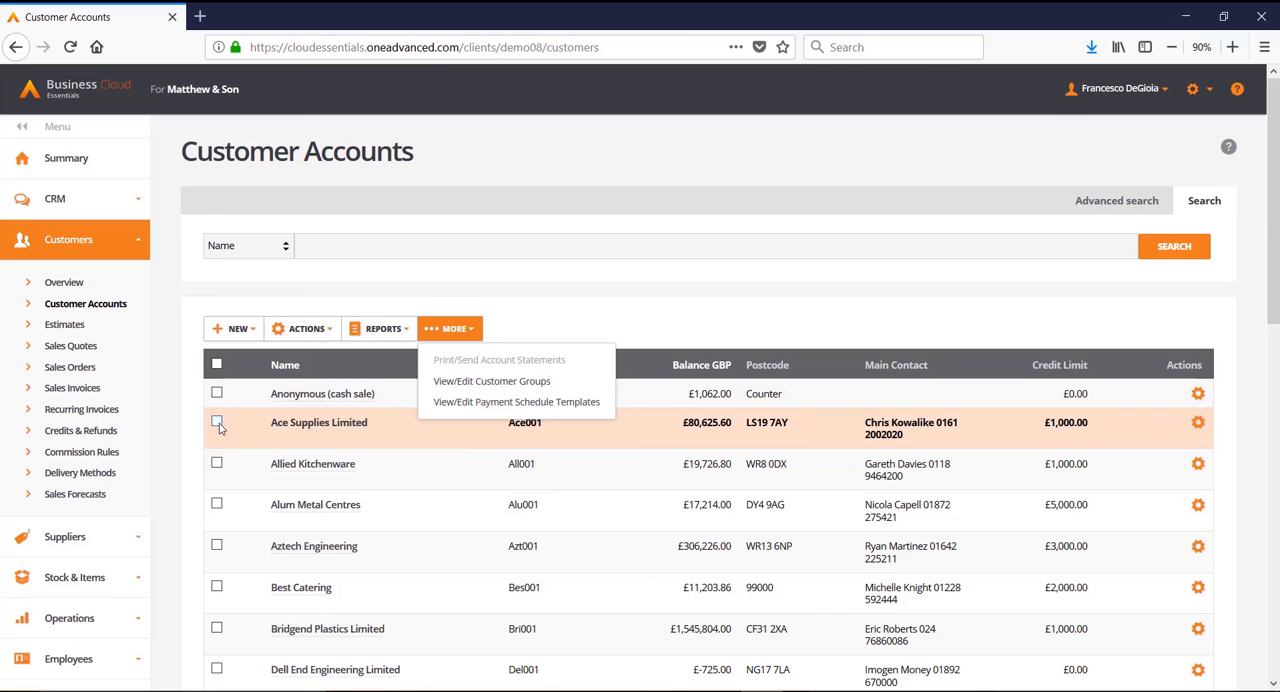
left_click(490, 360)
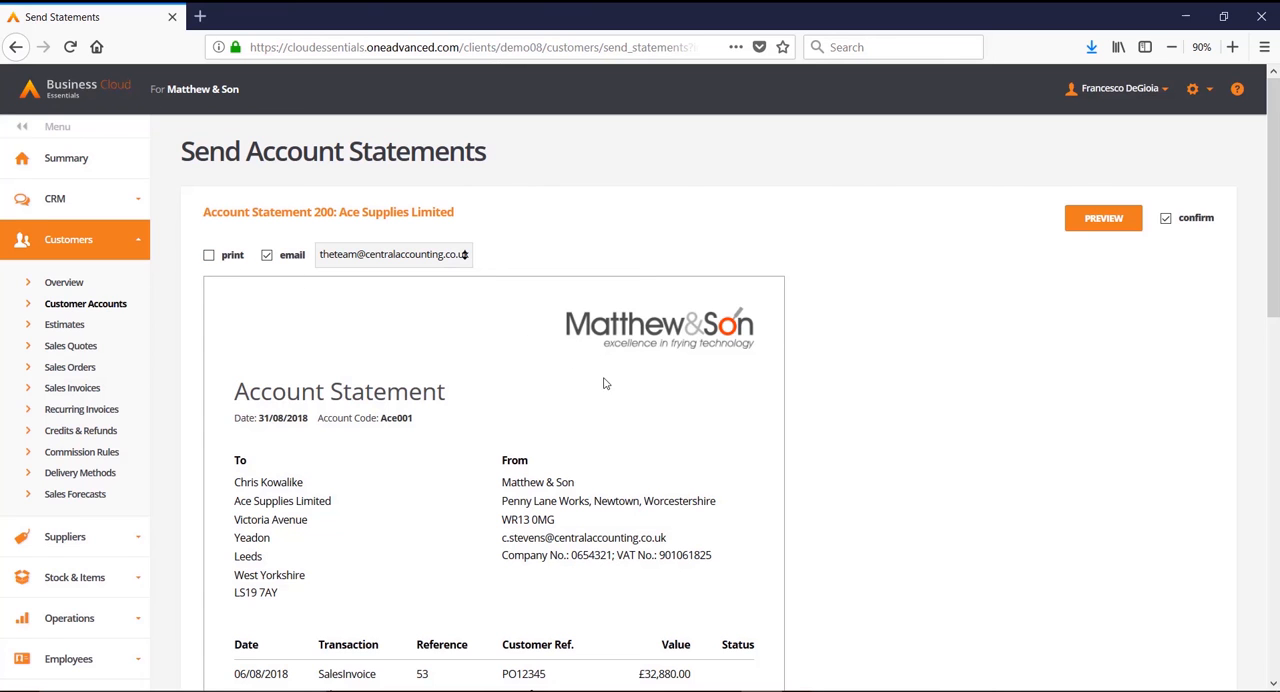
scroll(660, 427, "down", 3)
scroll(660, 427, "down", 5)
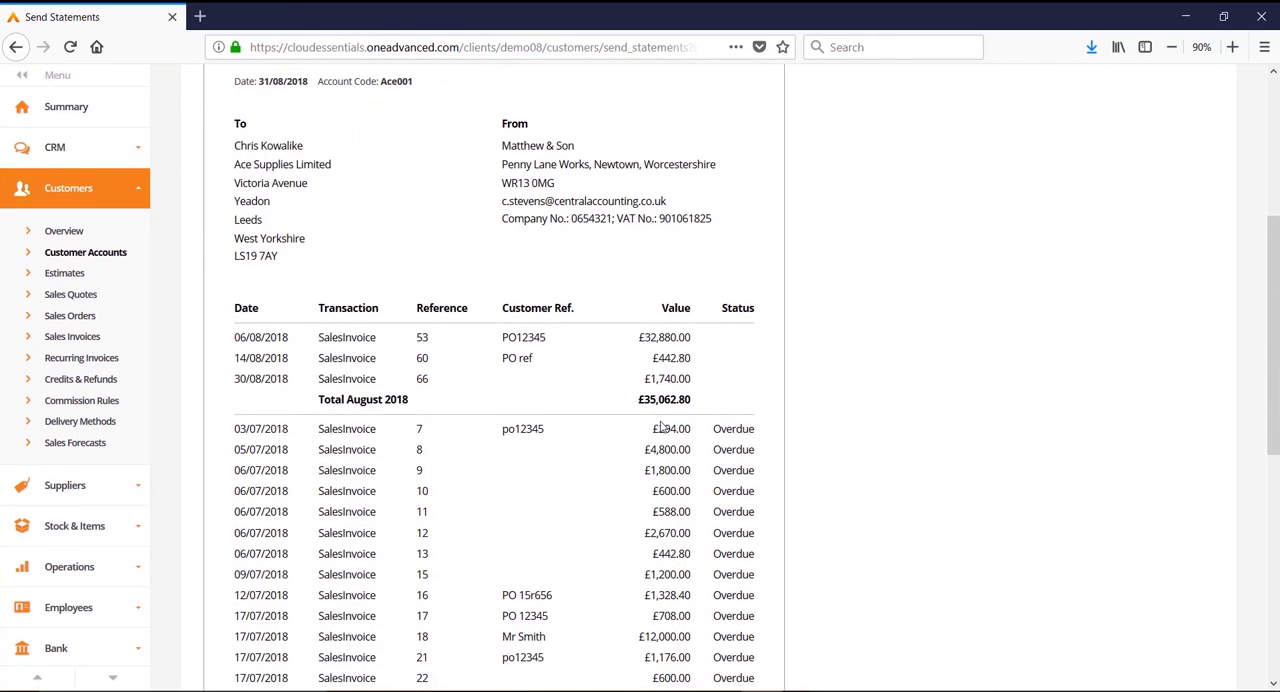
scroll(660, 427, "down", 2)
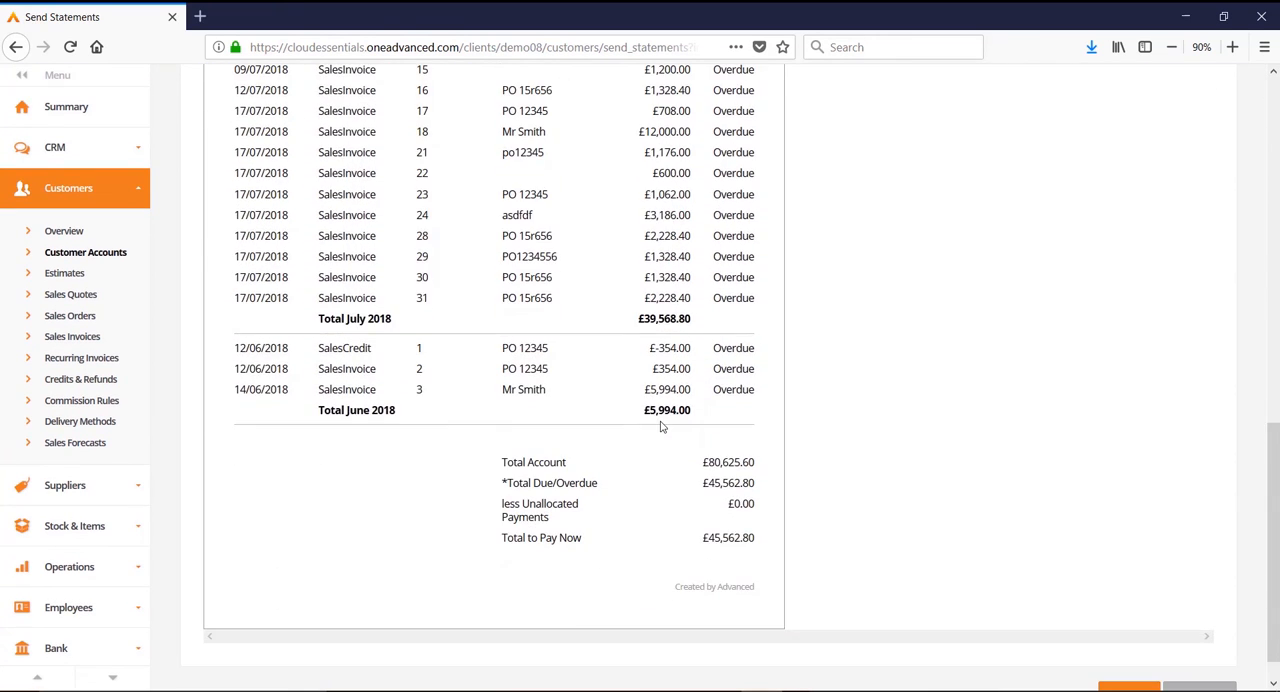